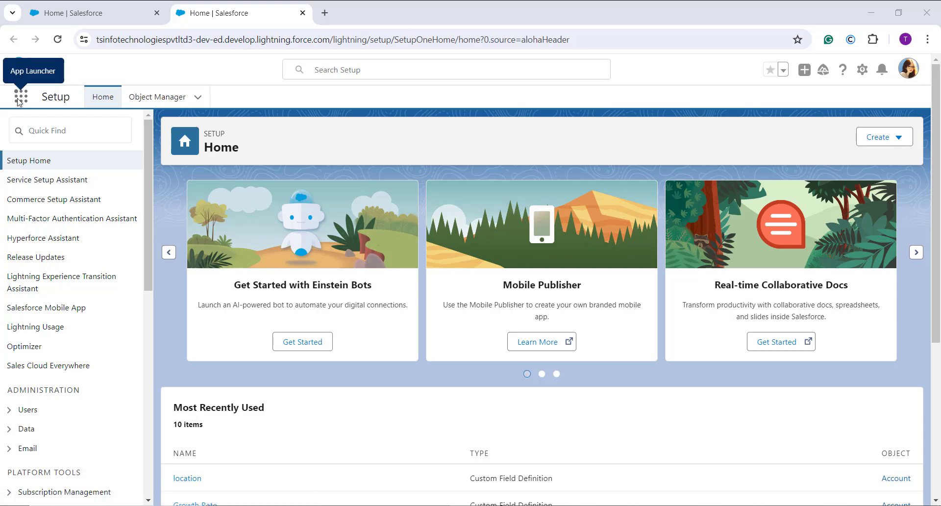
# Step: Find the Product object in Object Manager by searching for "prod" and open its Fields & Relationships
pyautogui.click(180, 103)
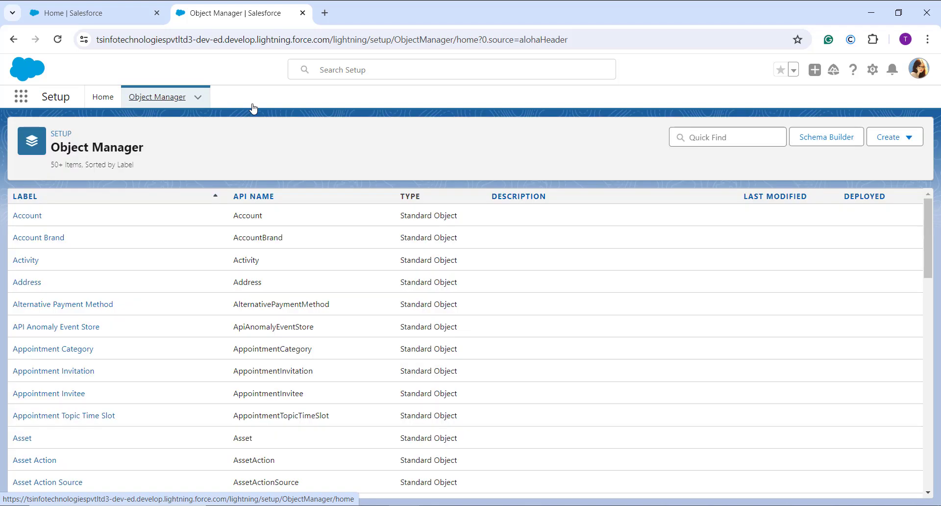
pyautogui.click(712, 136)
pyautogui.write('prod')
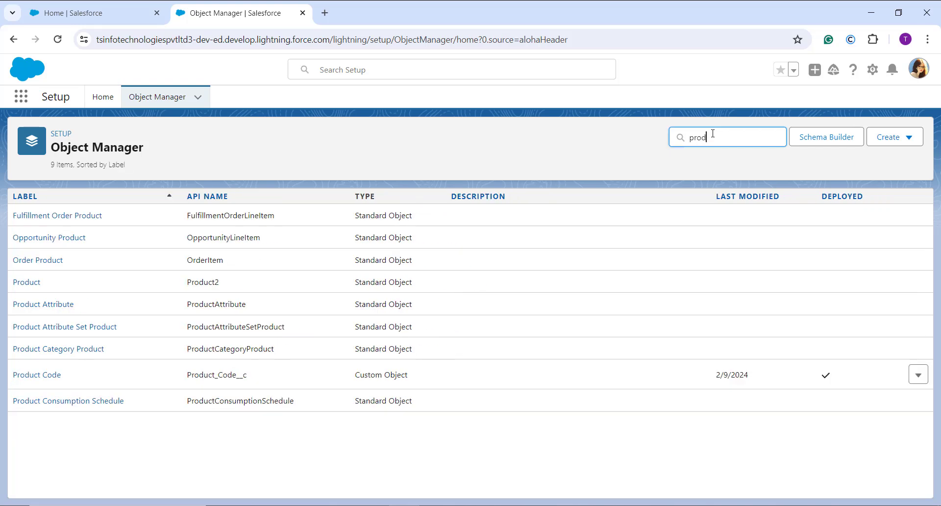
pyautogui.click(26, 282)
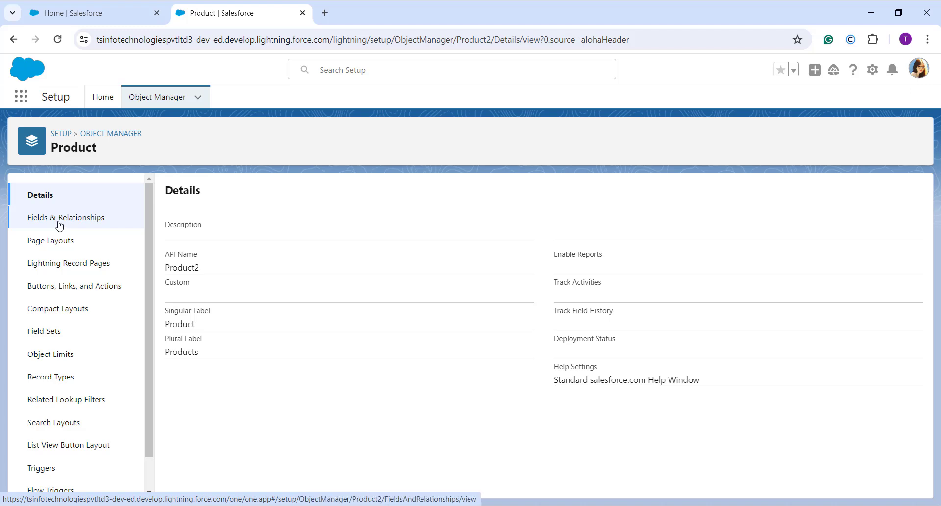
pyautogui.click(59, 224)
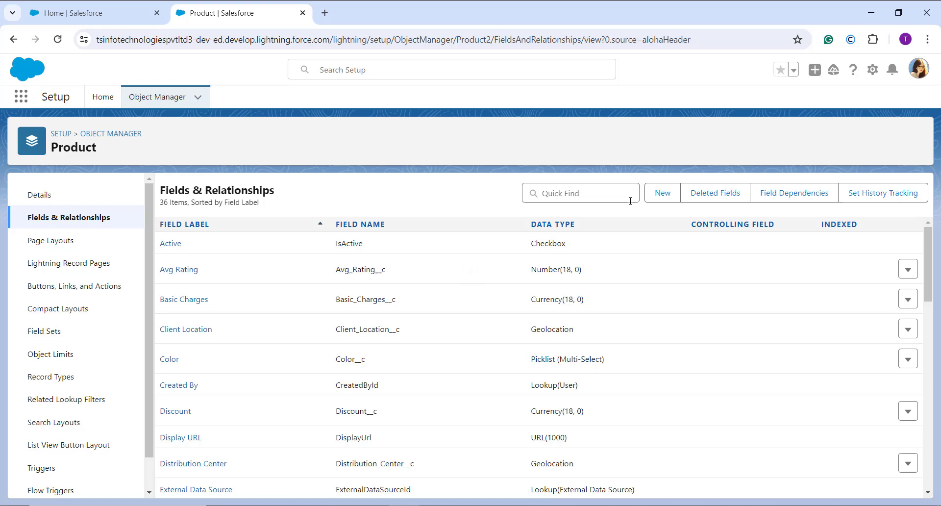
# Step: Start a new custom field on the Product object with Formula as its data type
pyautogui.click(672, 197)
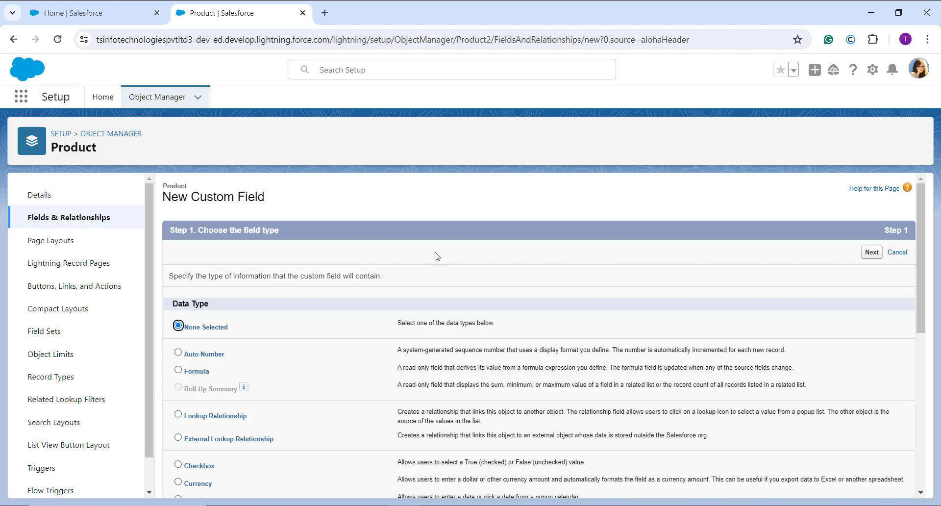
pyautogui.scroll(-2, 436, 255)
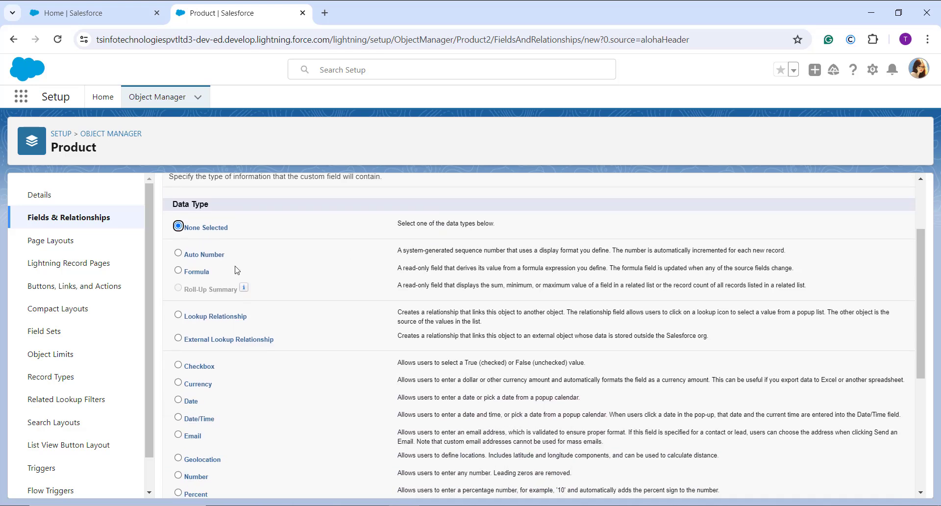
pyautogui.click(199, 272)
pyautogui.scroll(2, 372, 282)
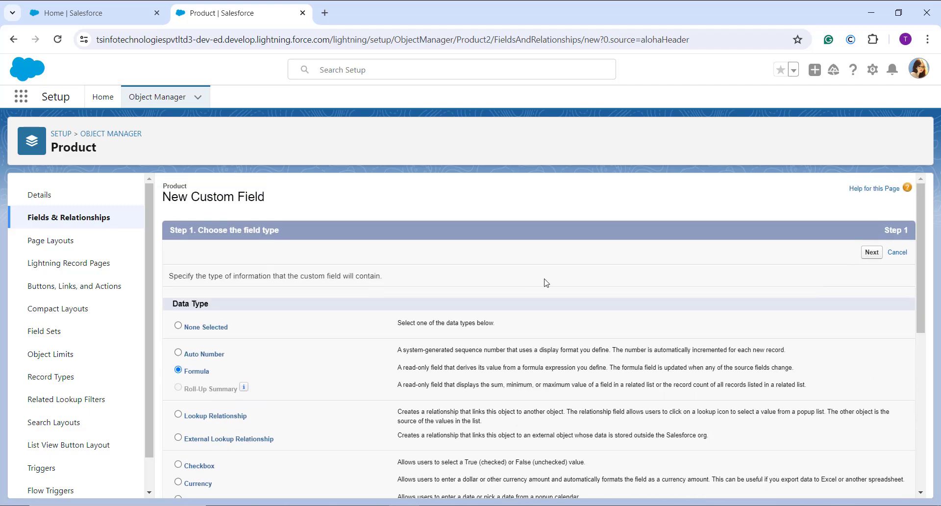
pyautogui.click(870, 252)
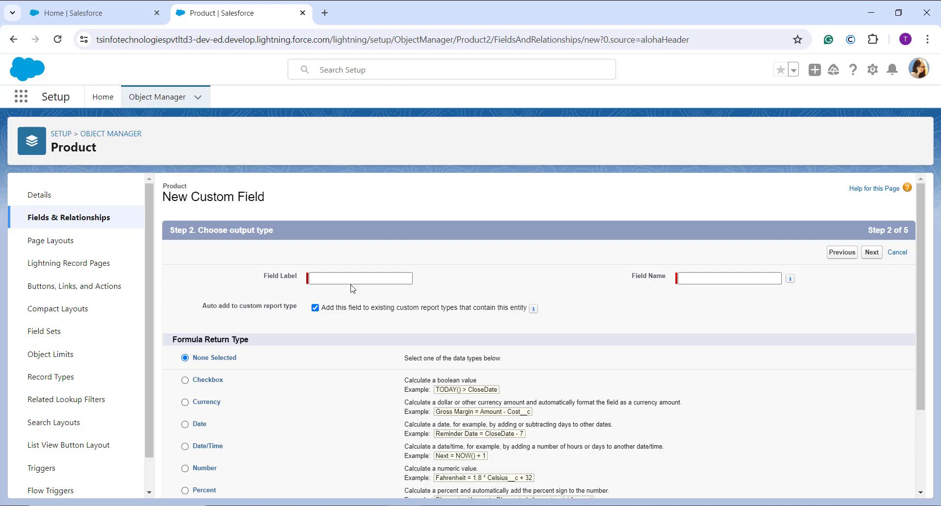
# Step: Set the formula field's label to Direction and let the field name fill in from it
pyautogui.click(347, 280)
pyautogui.write('Direct')
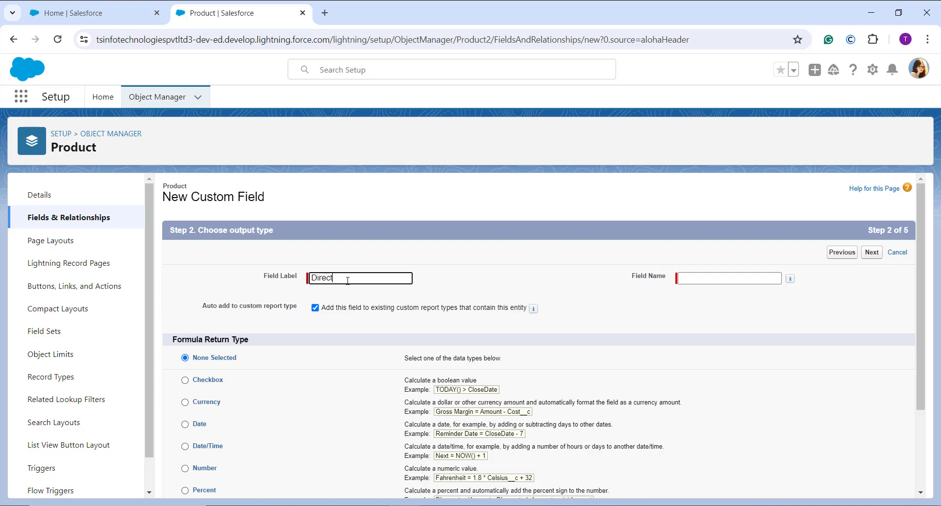
pyautogui.write('ion')
pyautogui.click(721, 337)
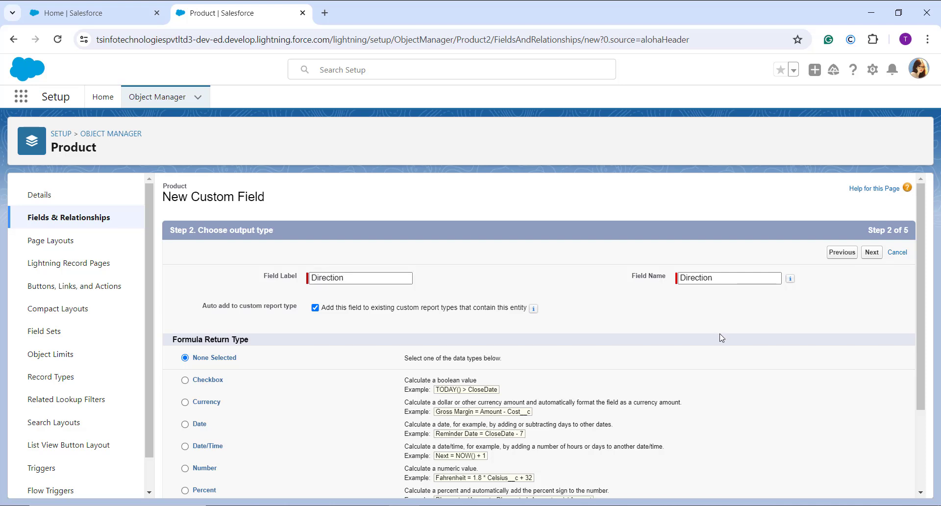
# Step: Set the formula return type to Number and continue to the formula editor
pyautogui.scroll(-1, 721, 337)
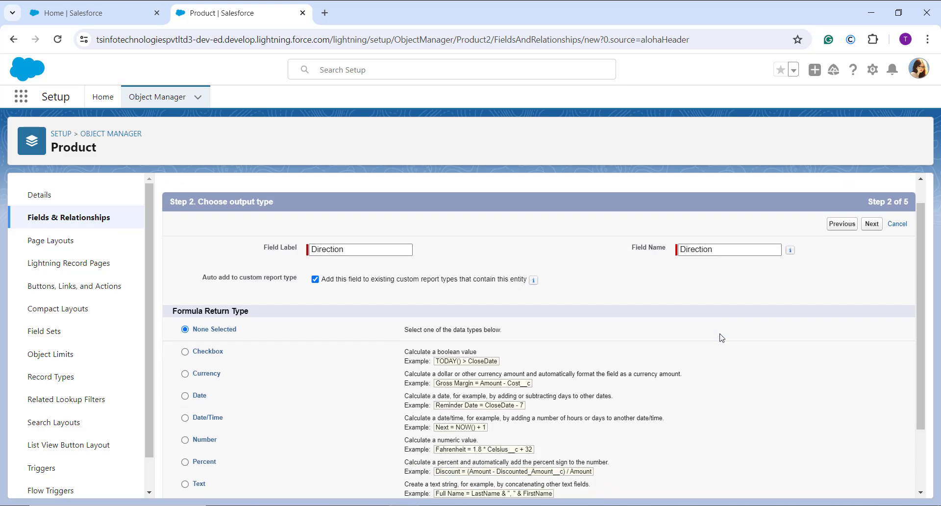
pyautogui.scroll(-1, 721, 337)
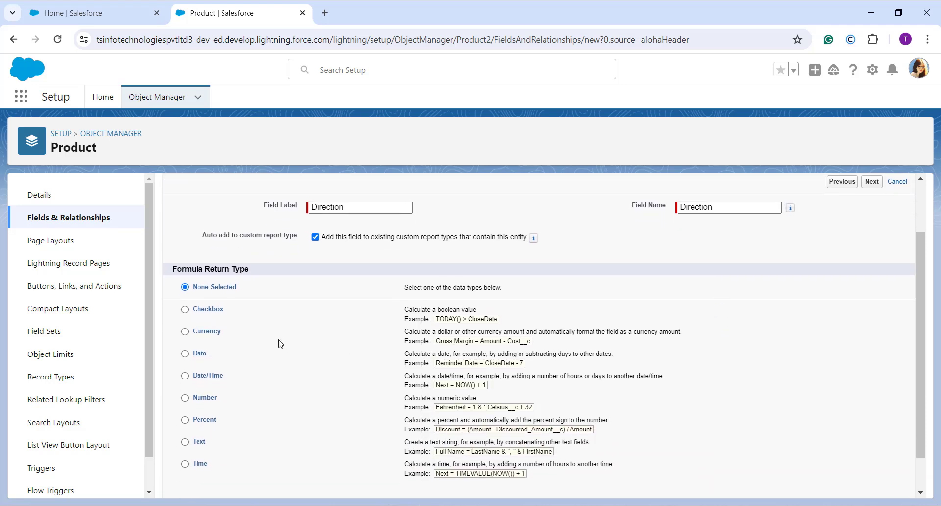
pyautogui.scroll(-1, 255, 344)
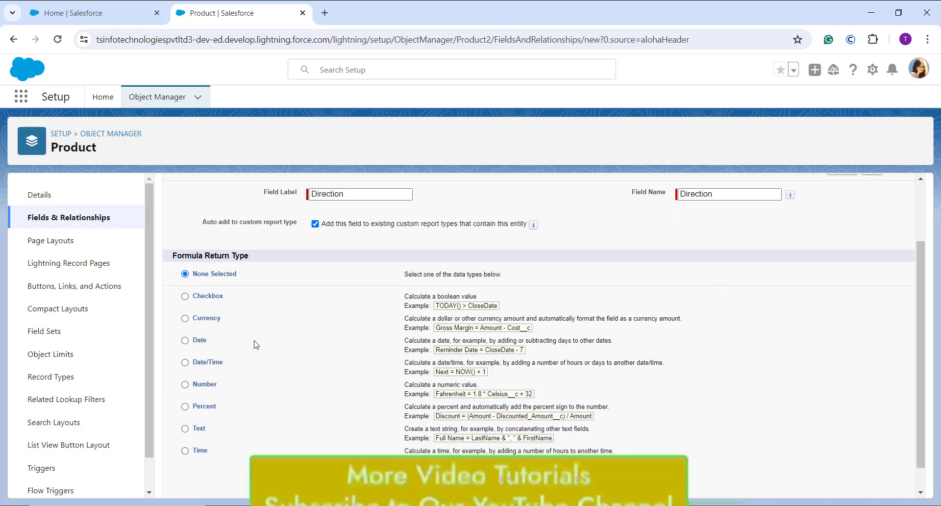
pyautogui.click(214, 386)
pyautogui.scroll(-1, 474, 372)
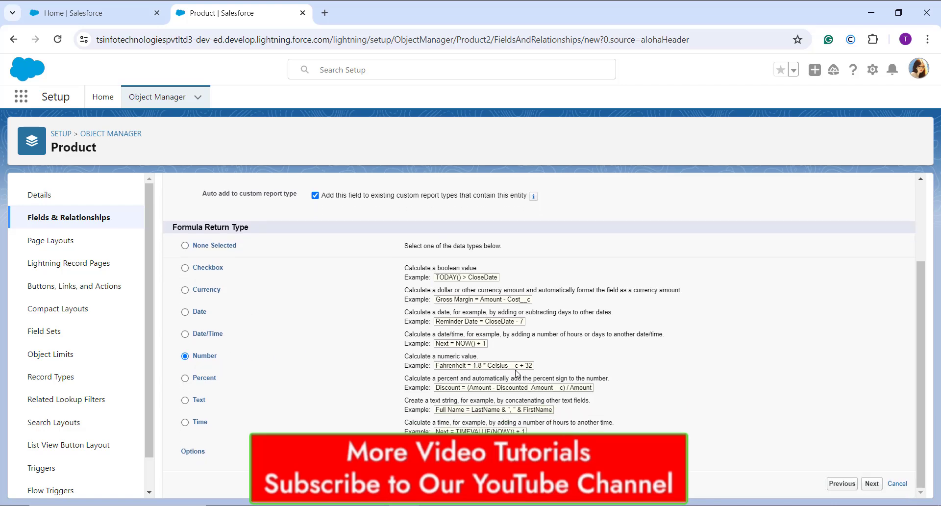
pyautogui.scroll(2, 515, 374)
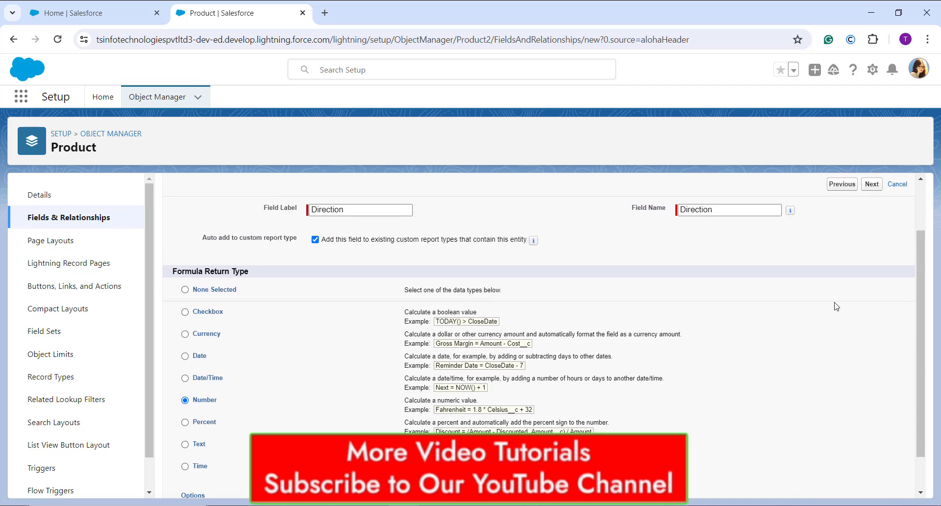
pyautogui.click(871, 184)
# Step: Insert the ATAN2 function from the Math category into the Direction formula
pyautogui.scroll(-3, 419, 352)
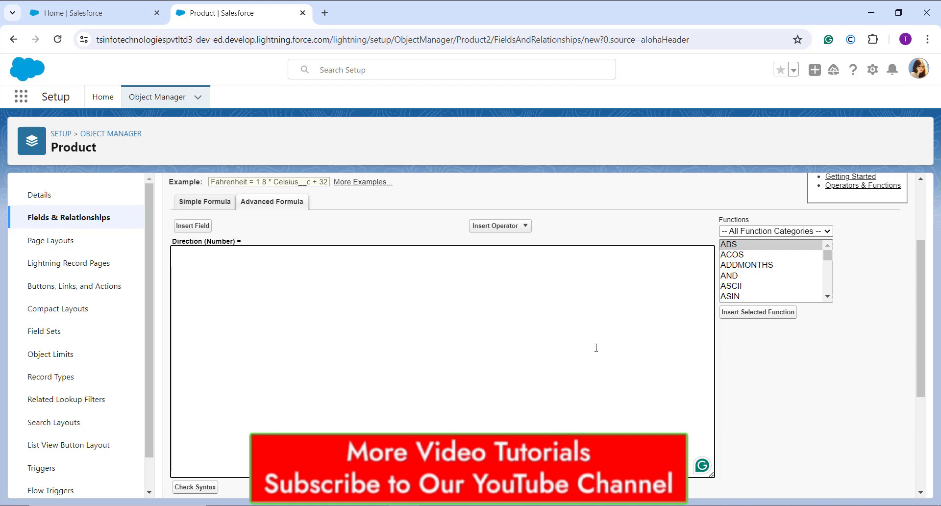
pyautogui.click(790, 230)
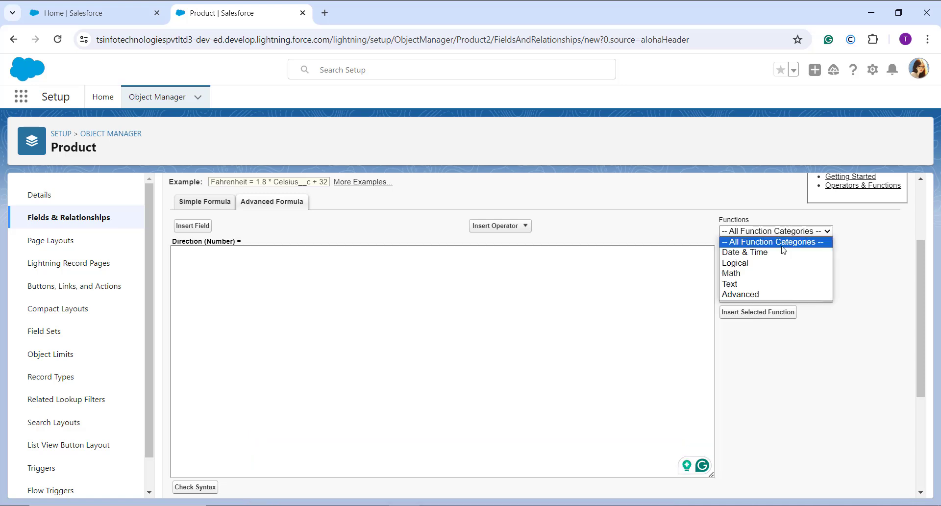
pyautogui.click(767, 273)
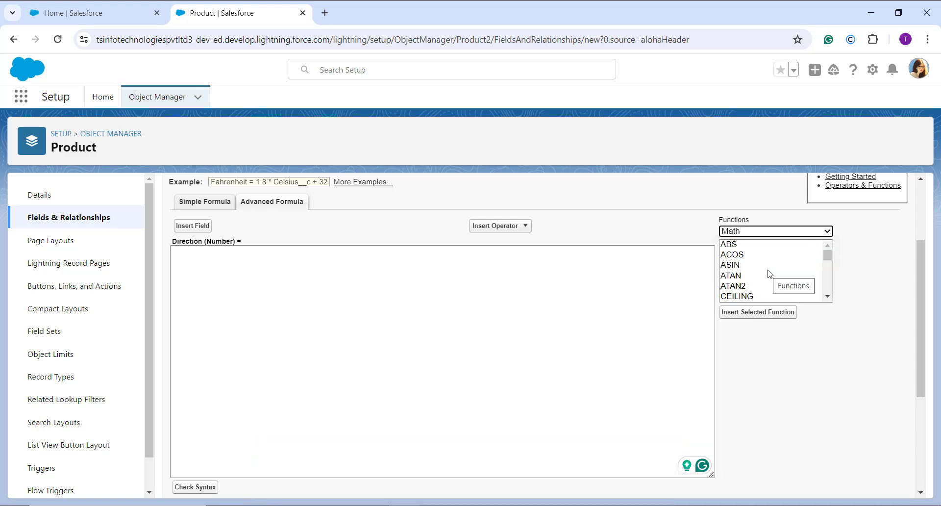
pyautogui.click(752, 288)
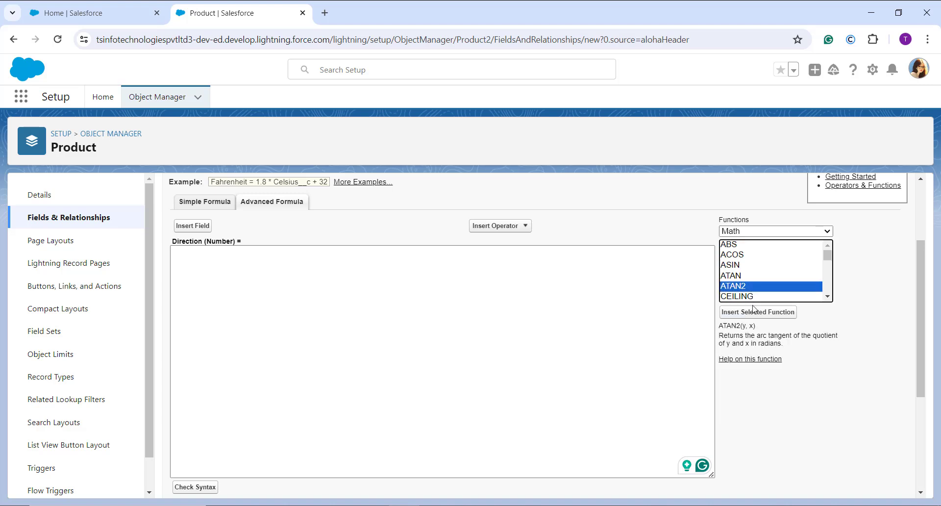
pyautogui.click(755, 313)
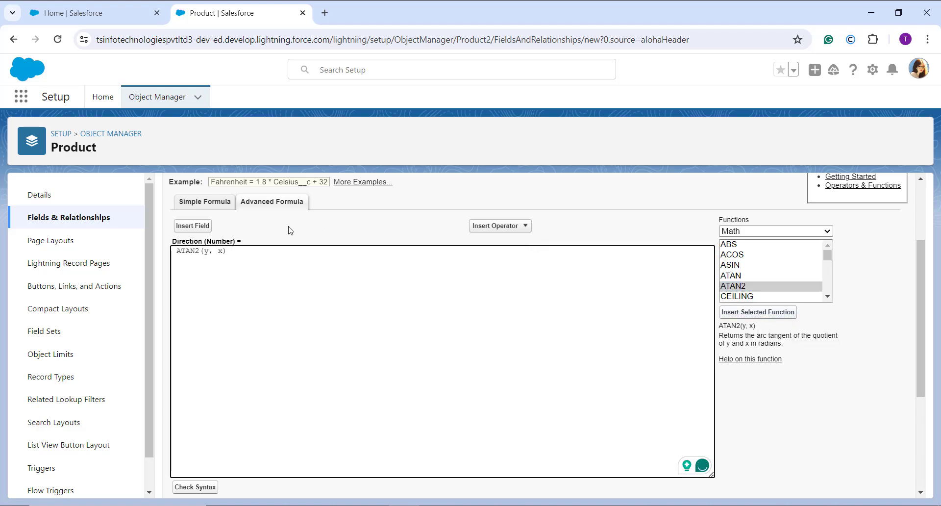
# Step: Replace the y placeholder in ATAN2 with the Product field Shipment (Latitude)
pyautogui.click(210, 254)
pyautogui.press('BackSpace')
pyautogui.click(188, 226)
pyautogui.scroll(-4, 465, 350)
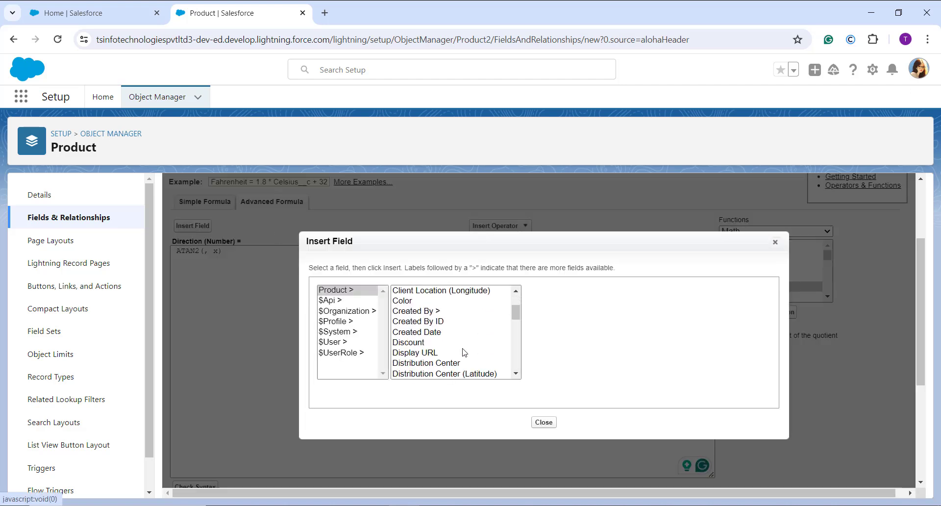
pyautogui.scroll(-5, 464, 351)
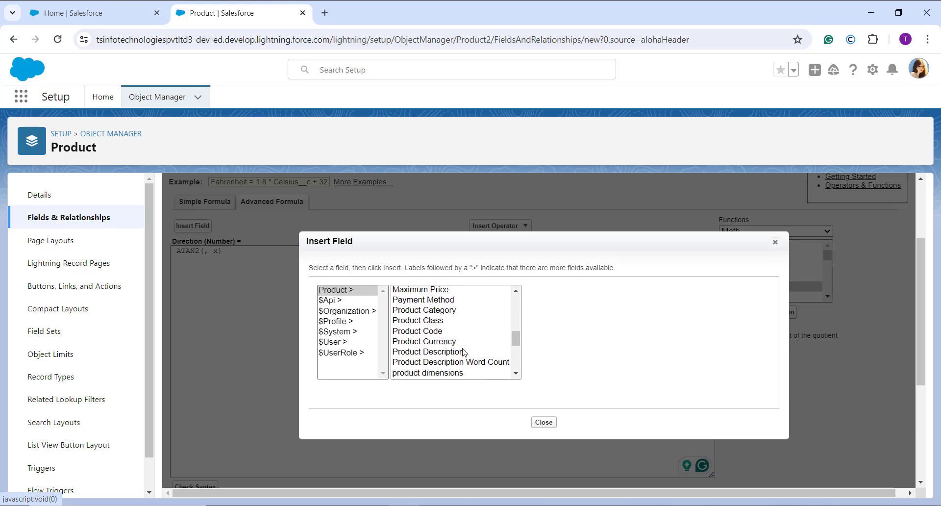
pyautogui.scroll(-2, 464, 352)
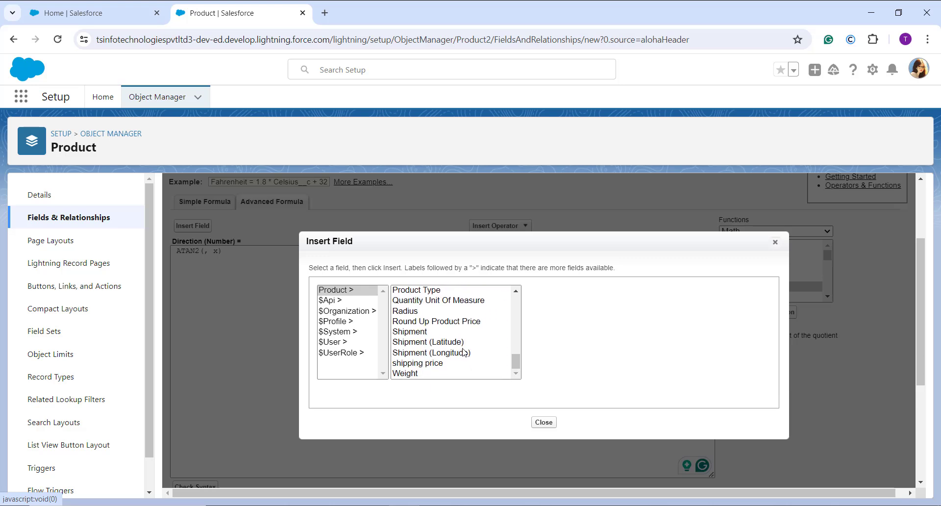
pyautogui.click(427, 343)
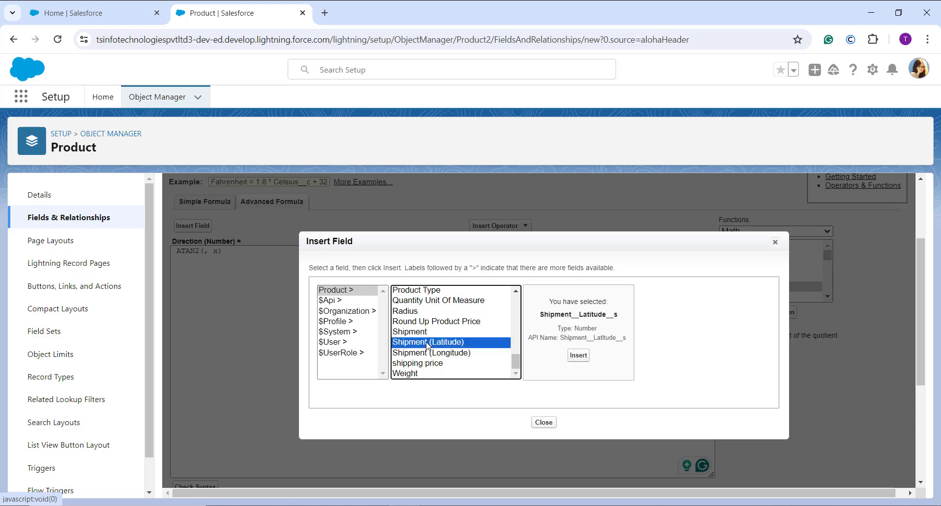
pyautogui.click(578, 356)
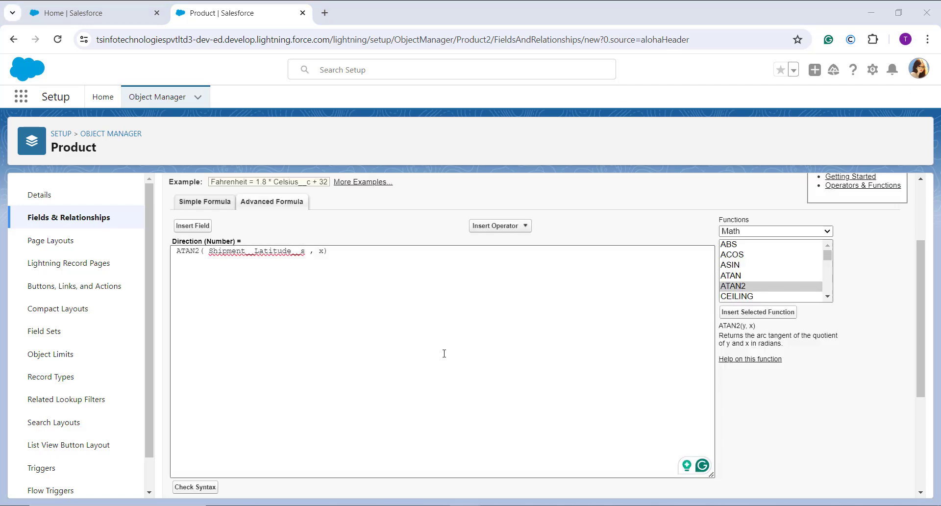
# Step: Subtract the Distribution Center (Latitude) field from Shipment (Latitude) in the first ATAN2 argument
pyautogui.click(309, 255)
pyautogui.click(492, 226)
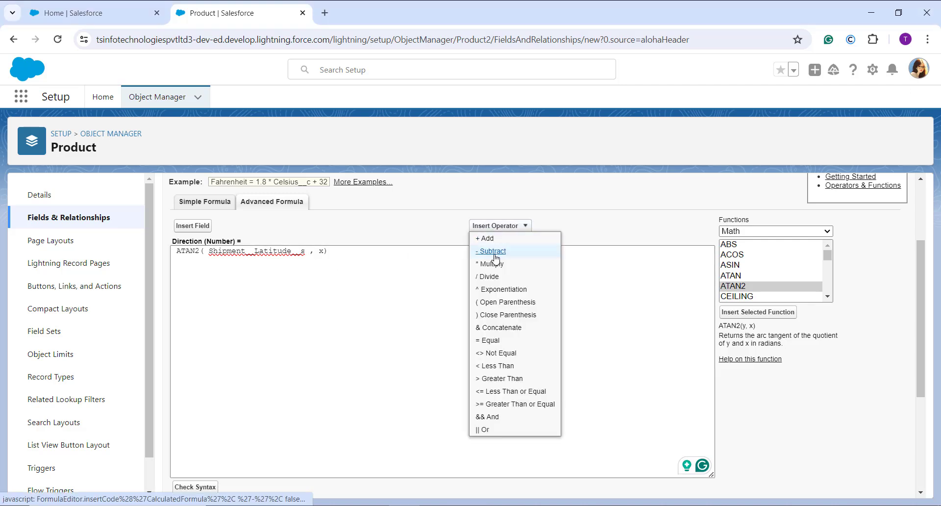
pyautogui.click(495, 252)
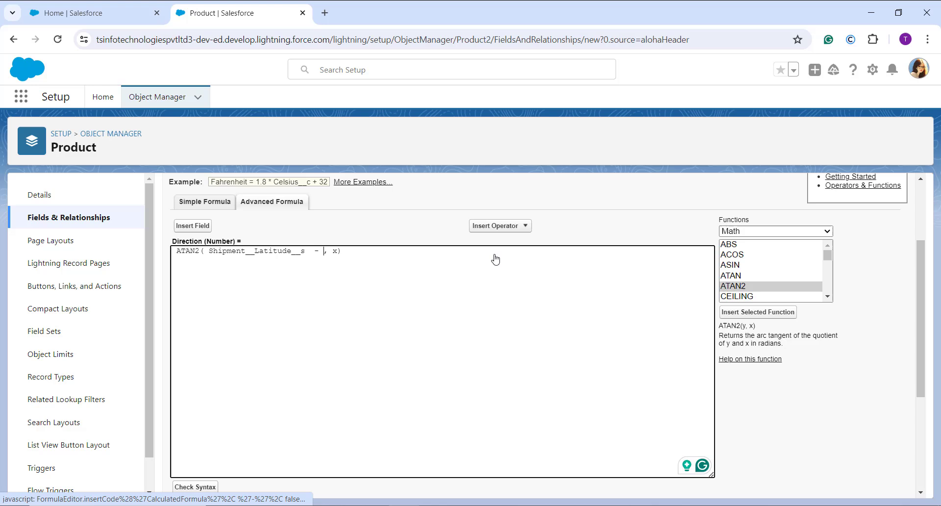
pyautogui.click(193, 226)
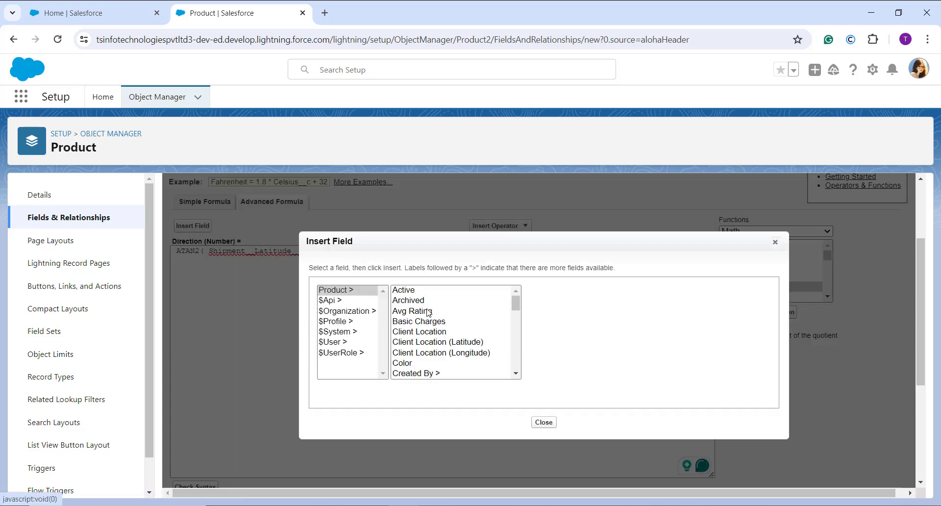
pyautogui.scroll(-3, 442, 310)
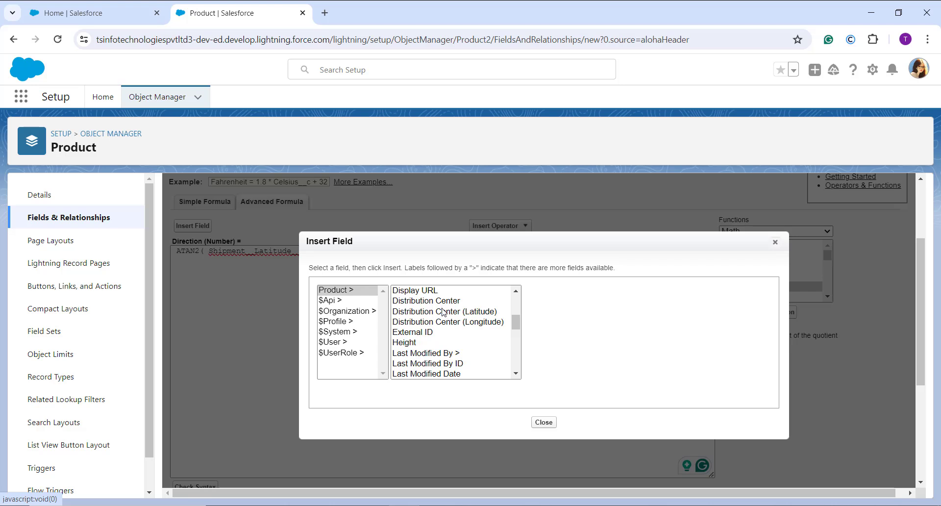
pyautogui.click(444, 312)
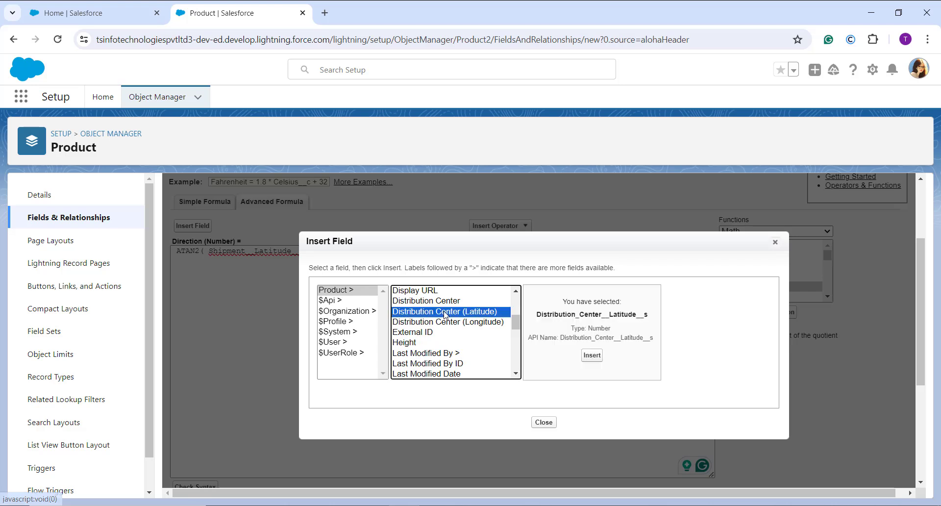
pyautogui.click(591, 355)
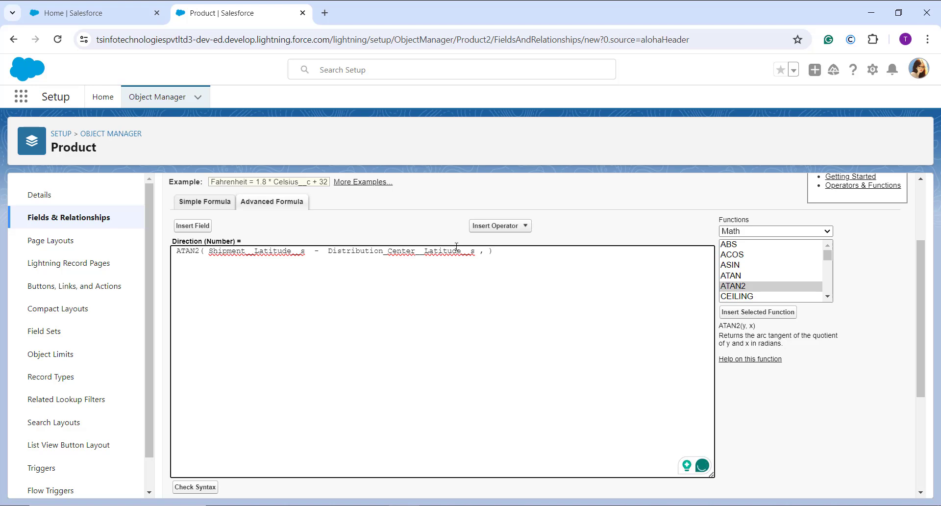
# Step: Insert the Shipment (Longitude) field as the second ATAN2 argument
pyautogui.click(187, 226)
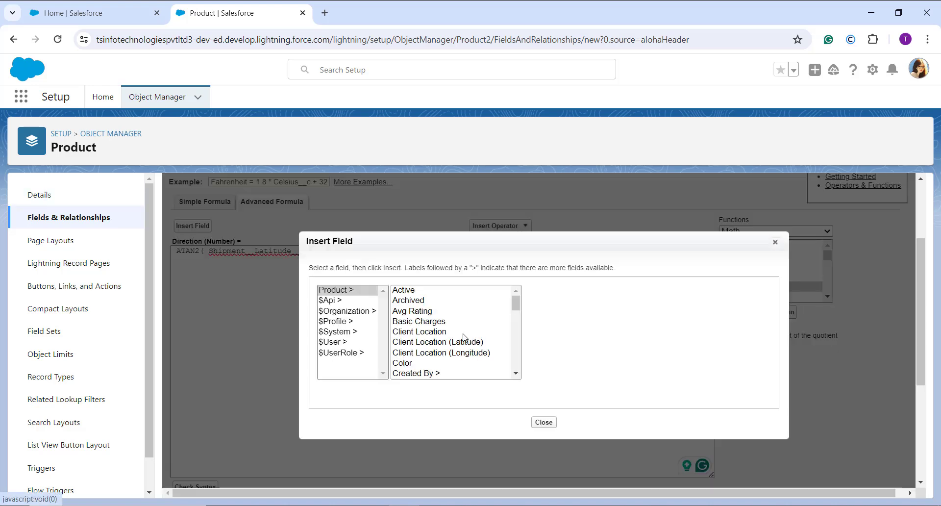
pyautogui.scroll(-10, 463, 335)
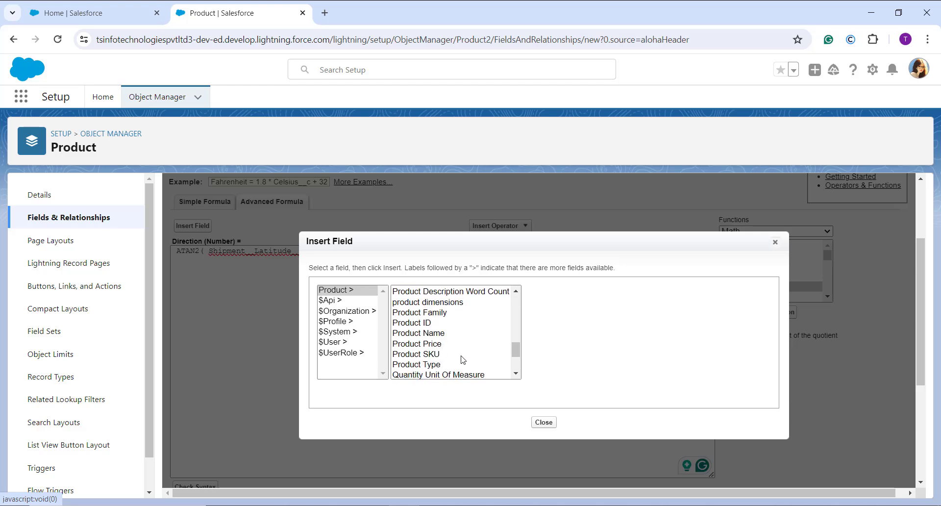
pyautogui.scroll(-3, 463, 360)
pyautogui.click(463, 352)
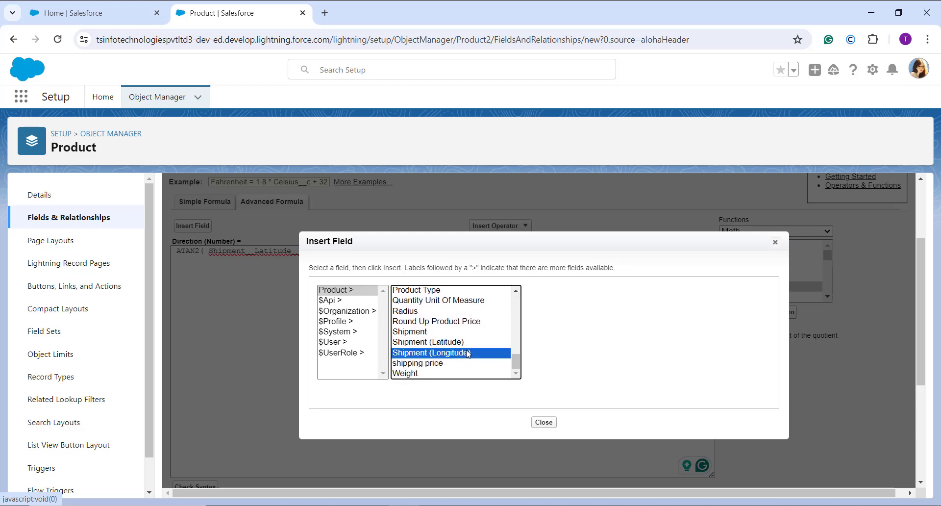
pyautogui.click(581, 356)
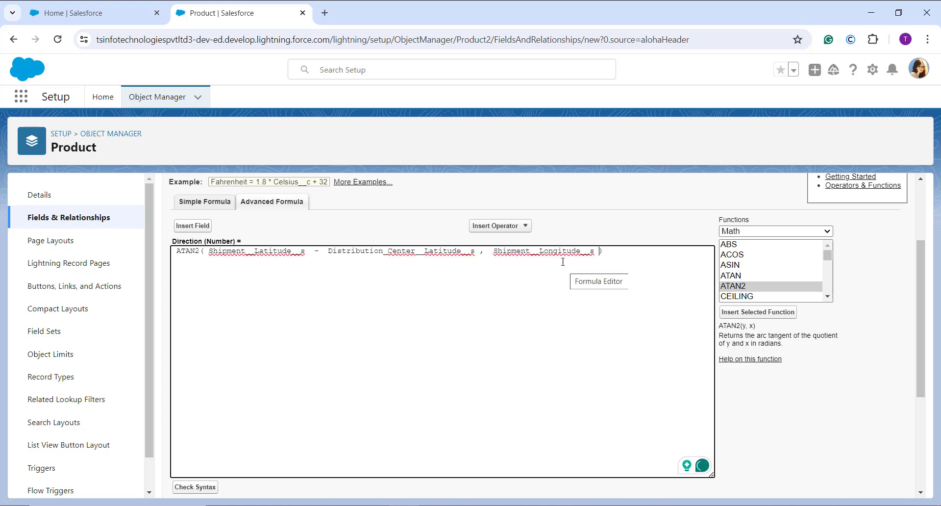
# Step: Subtract the Distribution Center (Longitude) field from Shipment (Longitude) in the second ATAN2 argument
pyautogui.click(524, 225)
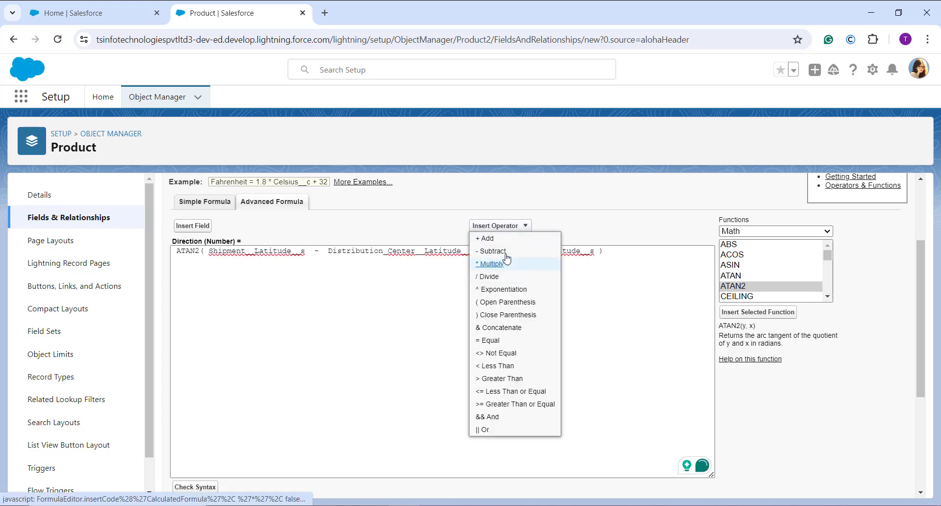
pyautogui.click(505, 251)
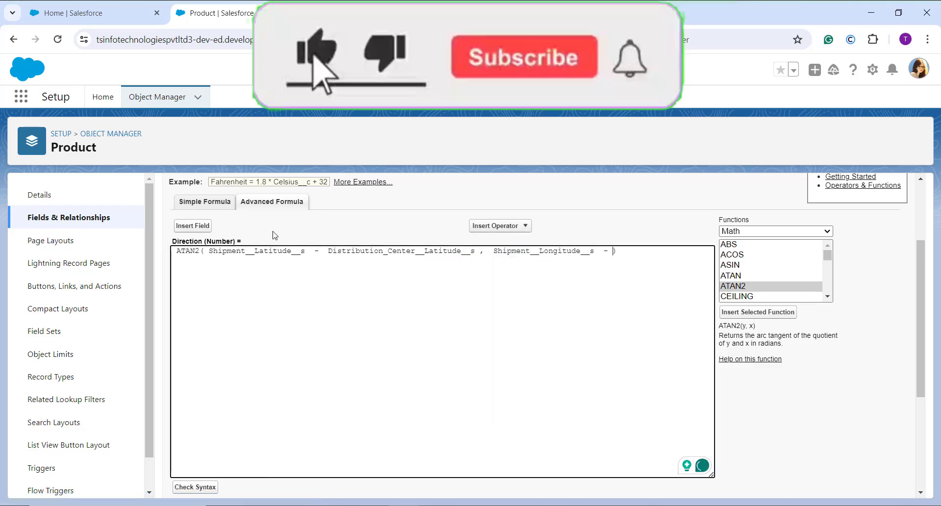
pyautogui.click(208, 227)
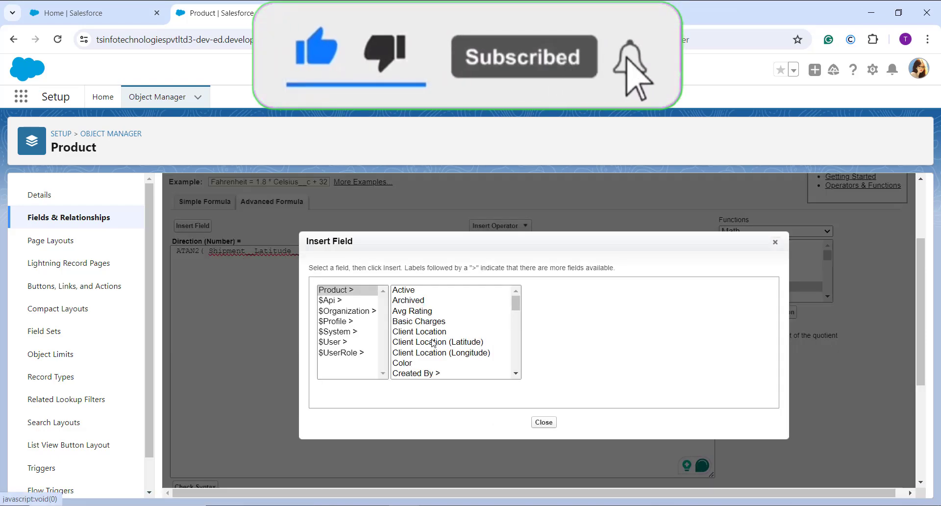
pyautogui.scroll(-3, 433, 343)
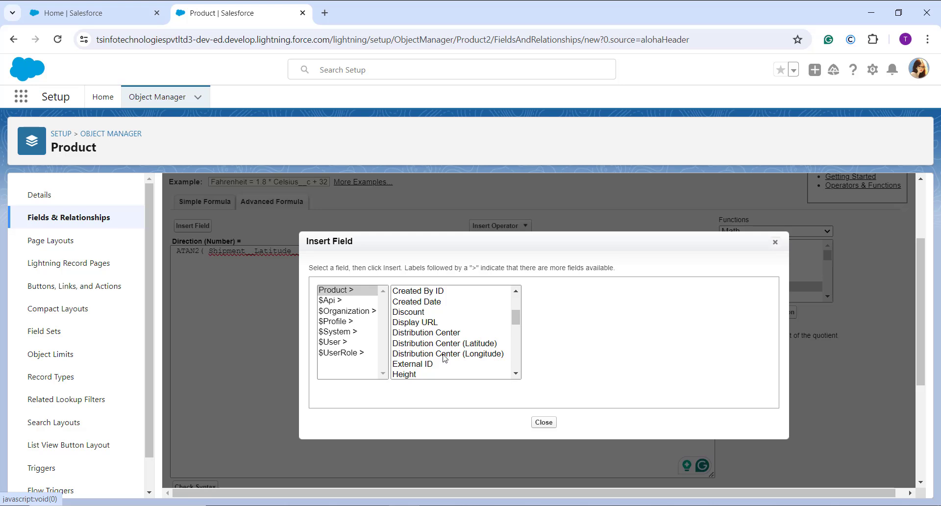
pyautogui.click(445, 353)
pyautogui.click(593, 356)
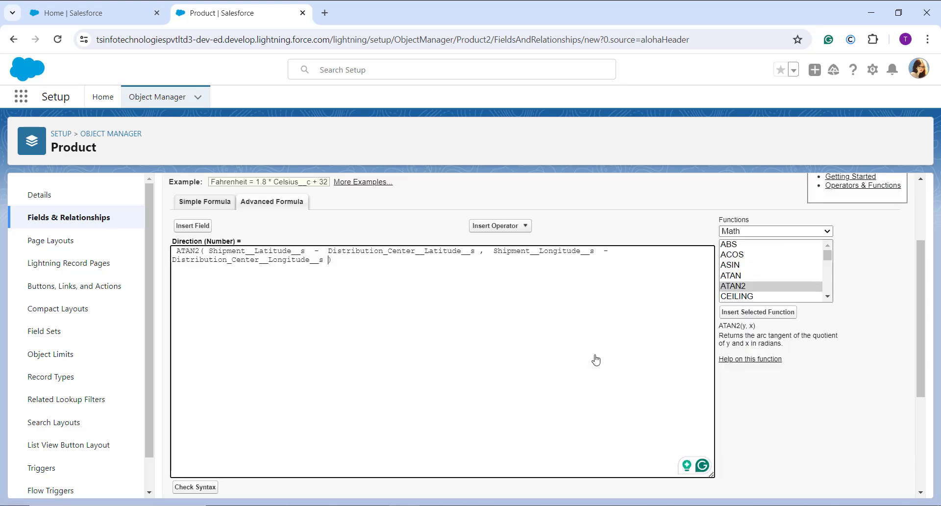
# Step: Check the syntax of the completed Direction formula and review the result and blank field handling
pyautogui.scroll(-2, 497, 372)
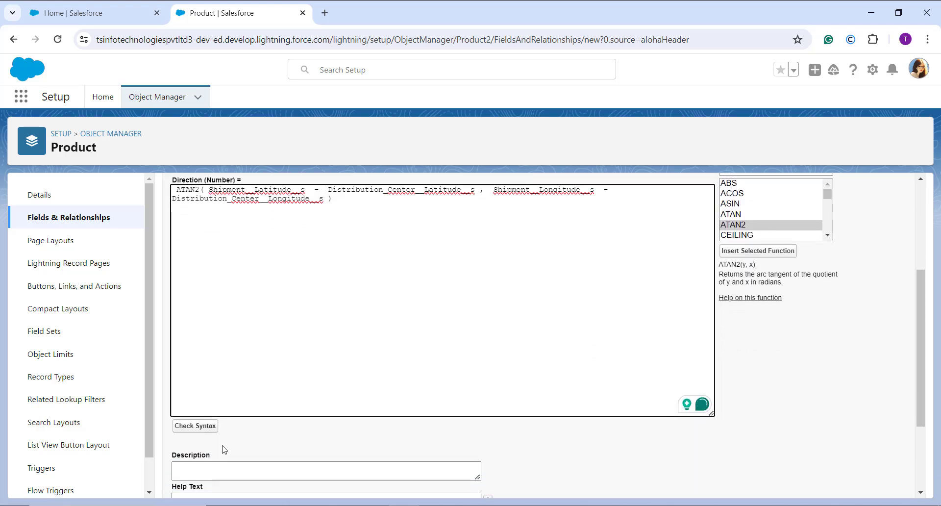
pyautogui.click(195, 427)
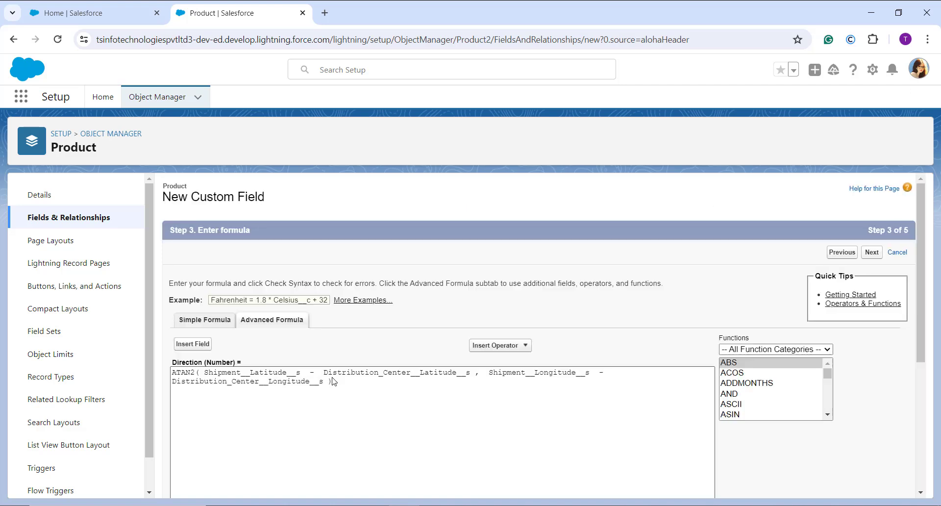
pyautogui.scroll(-3, 332, 379)
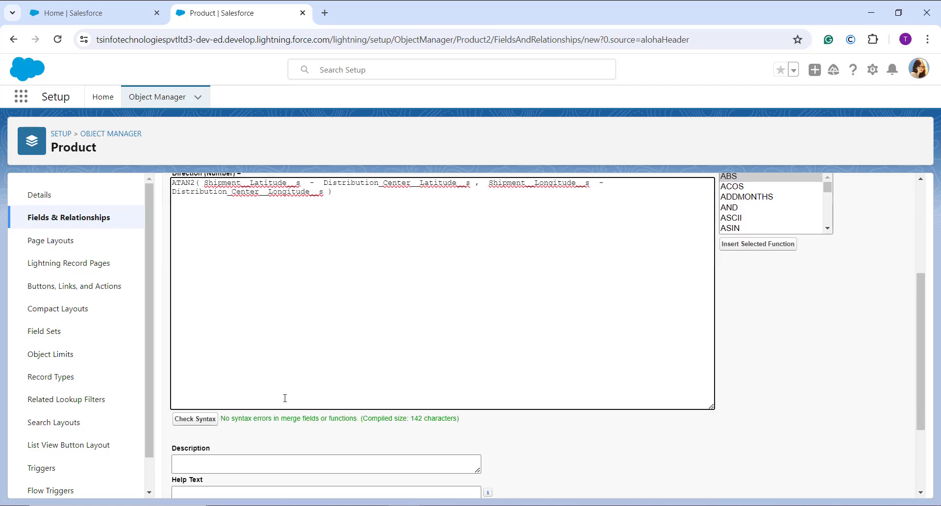
pyautogui.scroll(-1, 334, 416)
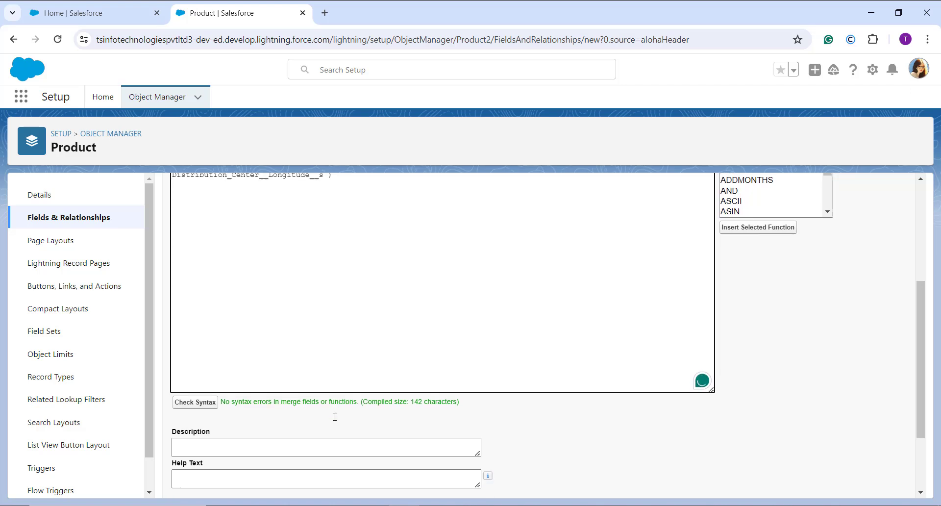
pyautogui.scroll(-2, 335, 416)
pyautogui.click(279, 369)
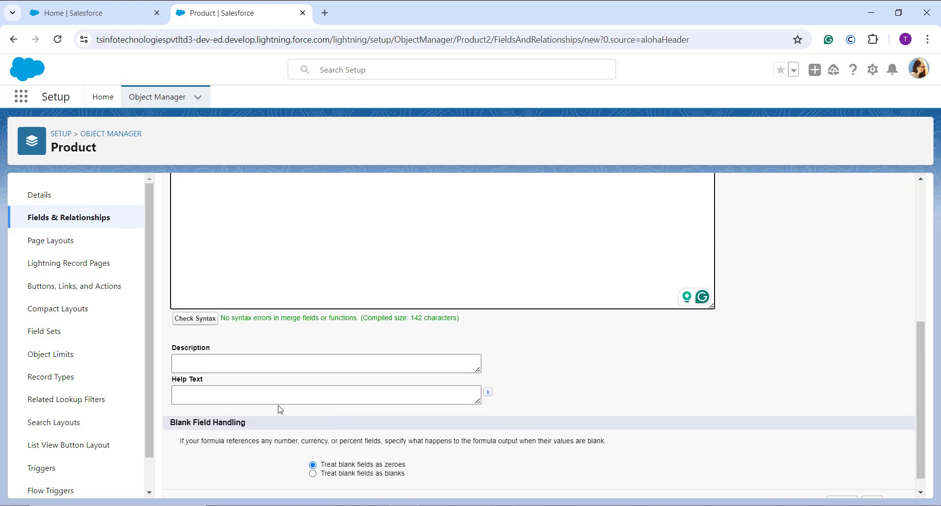
# Step: Save the Direction field with the preset field-level security and its placement on the Product Layout
pyautogui.scroll(4, 586, 290)
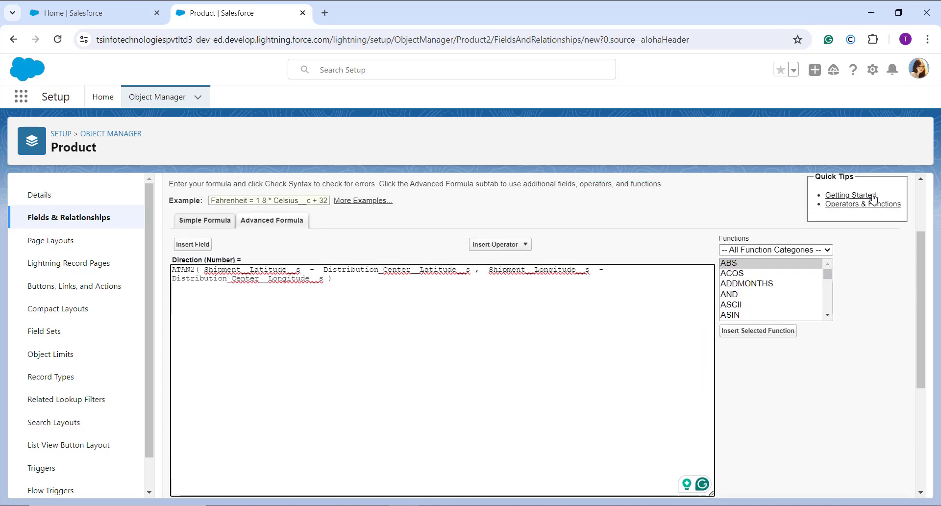
pyautogui.scroll(2, 873, 198)
pyautogui.click(871, 253)
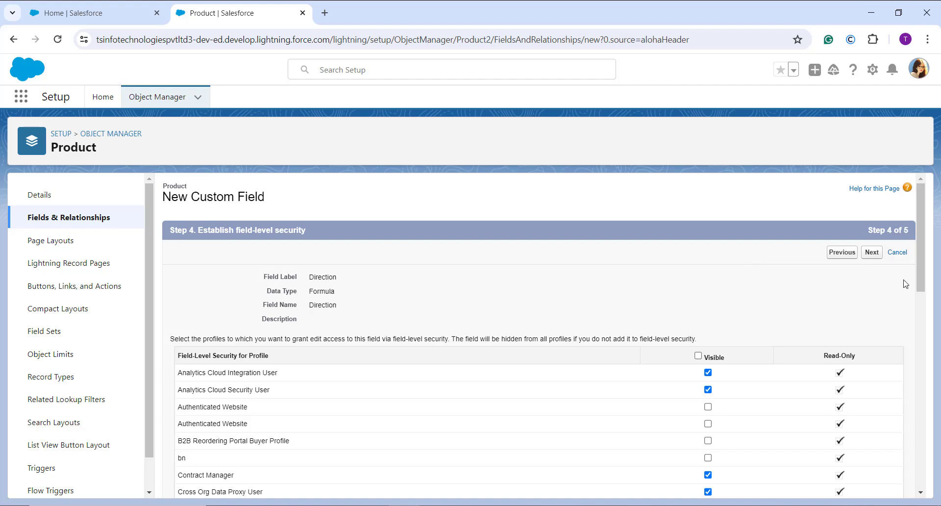
pyautogui.click(876, 254)
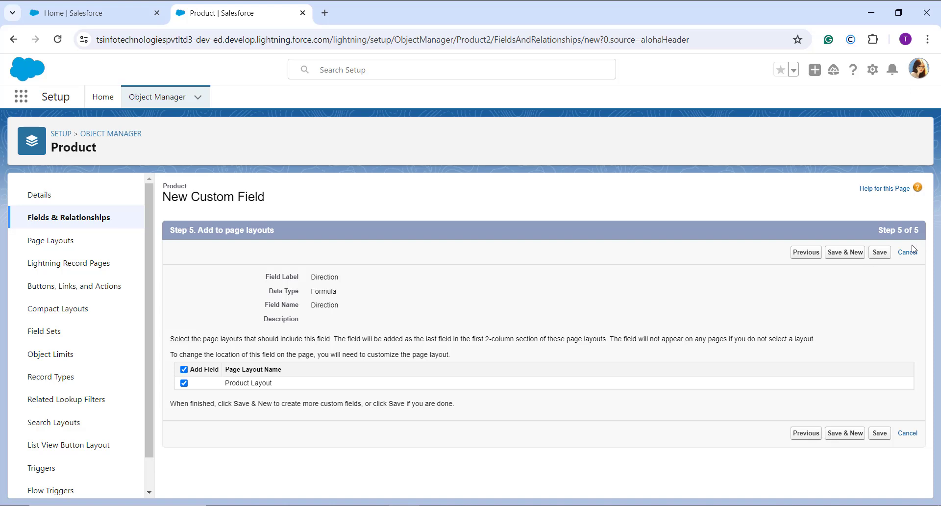
pyautogui.click(879, 253)
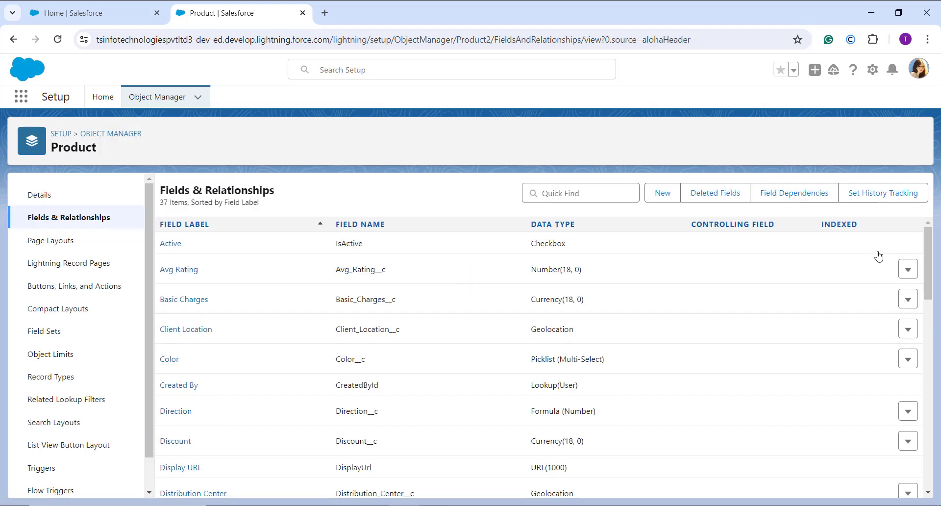
# Step: Find Products in the app launcher with the search "prod" and open the Apple Pie product record
pyautogui.click(30, 100)
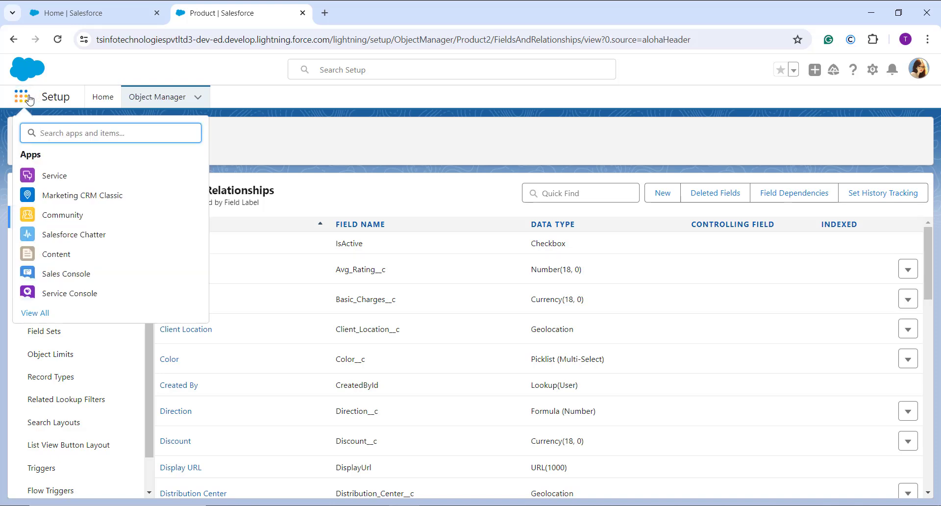
pyautogui.write('pr')
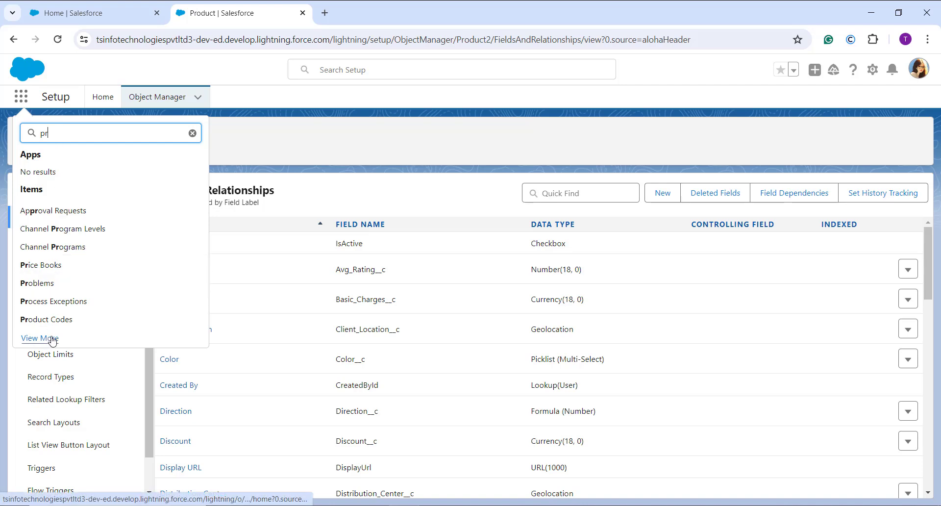
pyautogui.write('od')
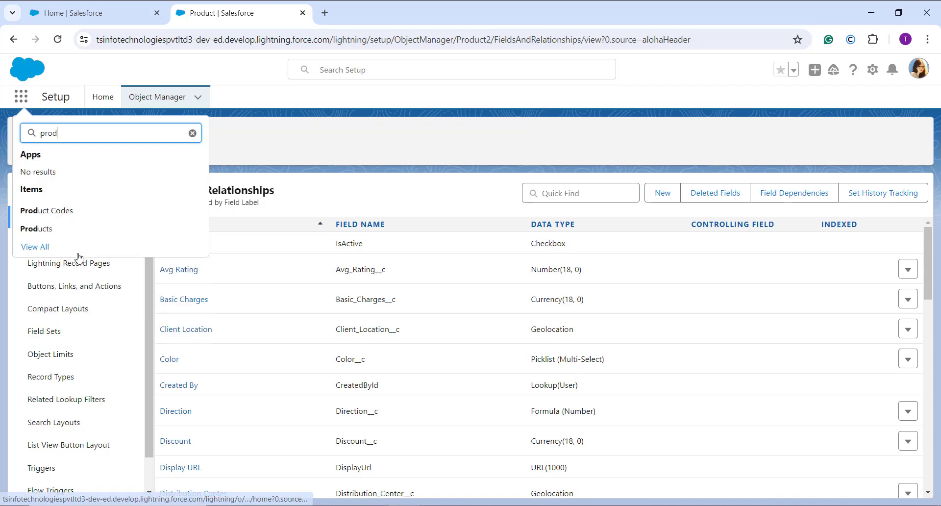
pyautogui.click(20, 229)
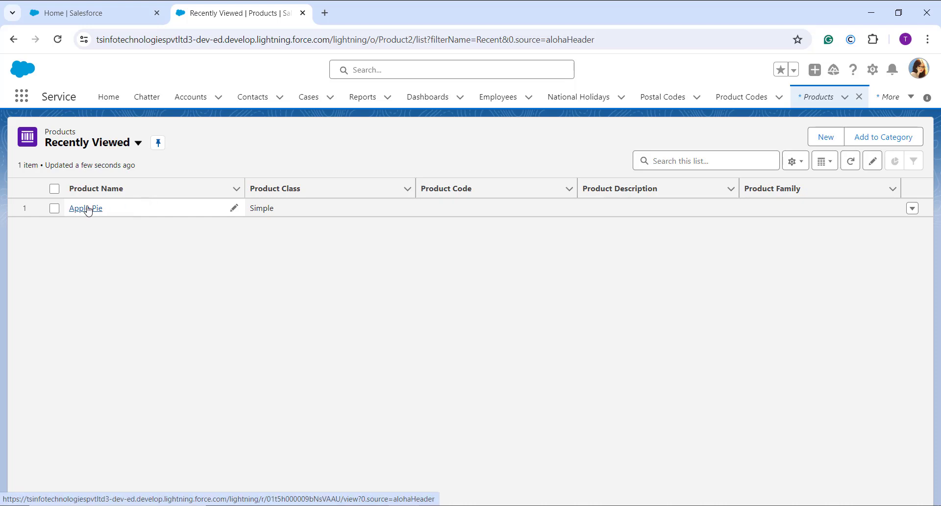
pyautogui.click(96, 209)
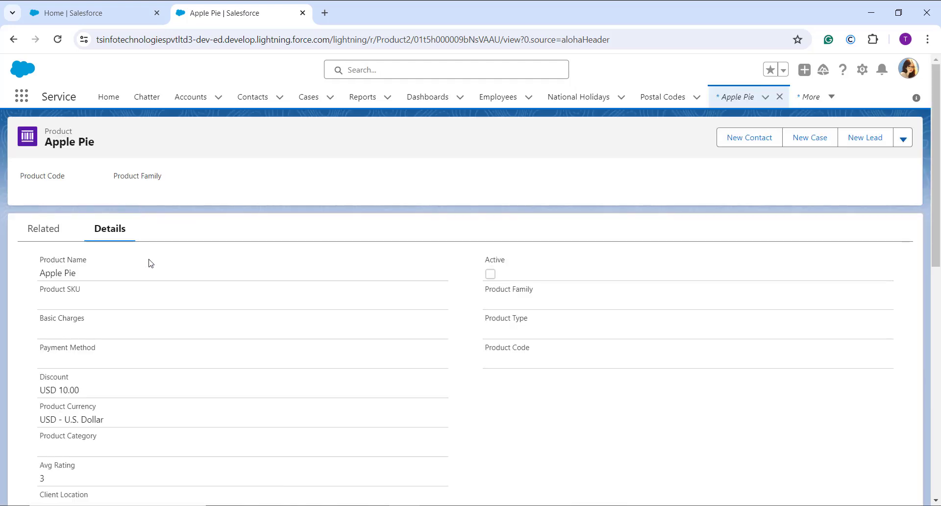
# Step: Edit the Apple Pie record and enter 56.3 as the Shipment latitude and 593.4 as the Shipment longitude
pyautogui.scroll(-3, 181, 275)
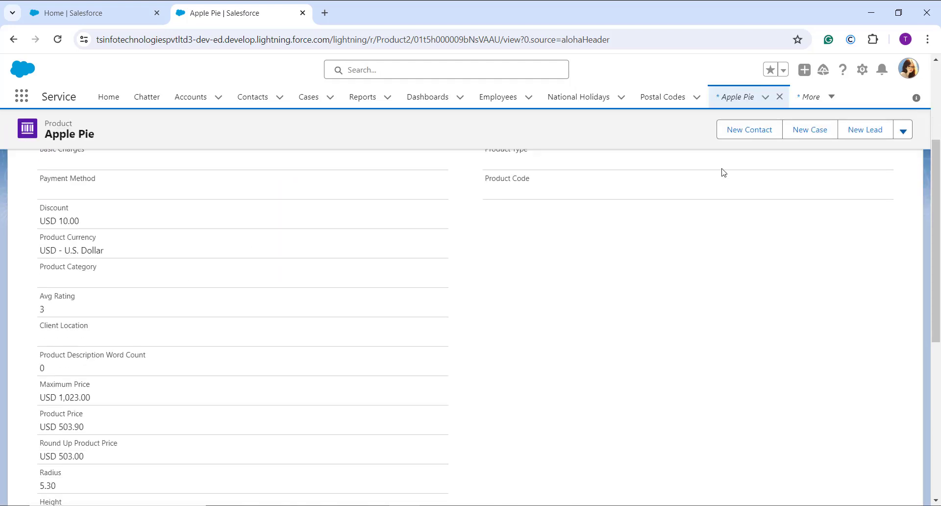
pyautogui.click(902, 130)
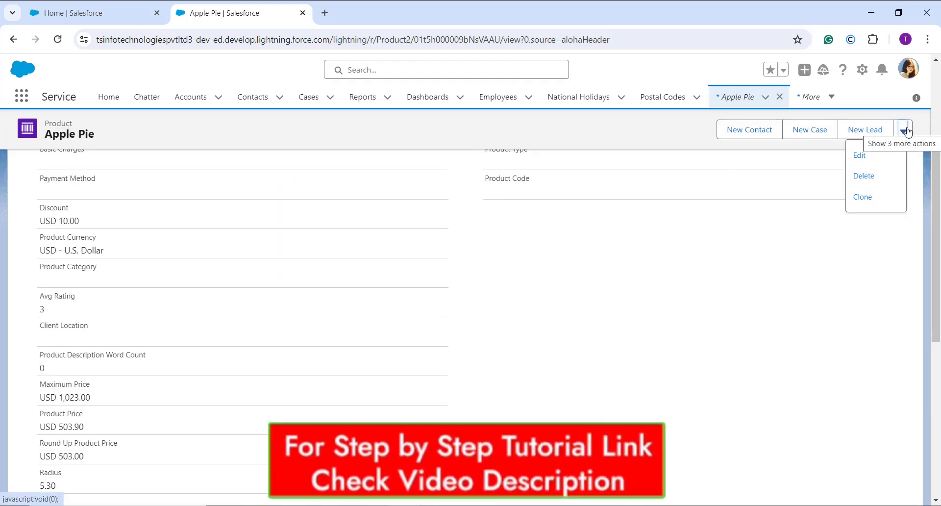
pyautogui.click(874, 157)
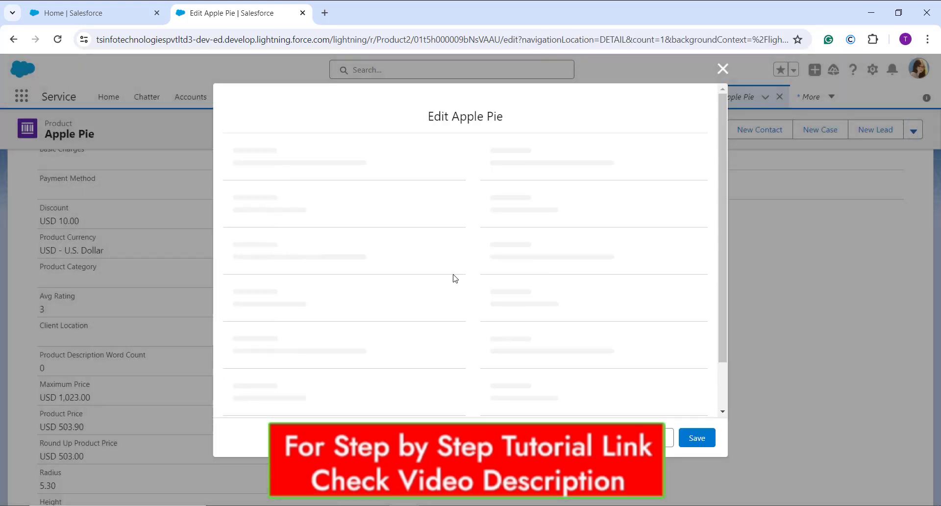
pyautogui.scroll(-10, 405, 291)
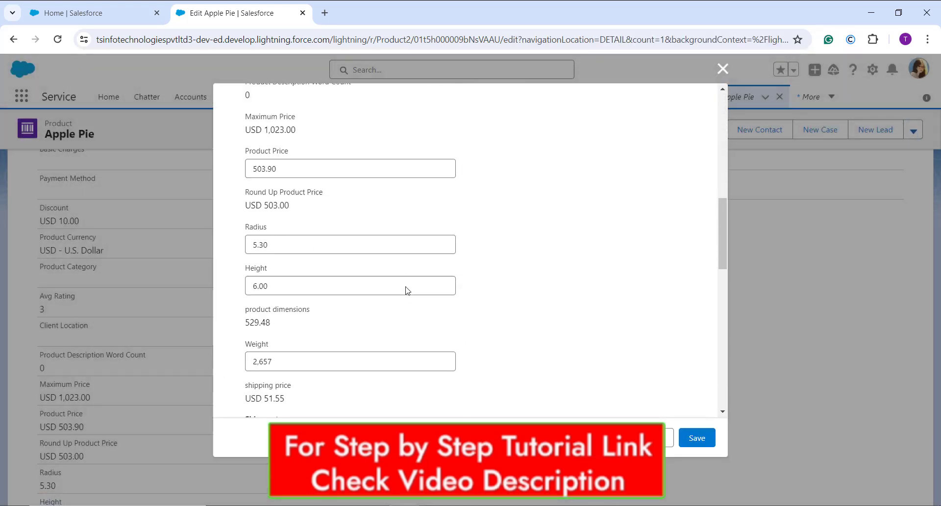
pyautogui.scroll(5, 406, 291)
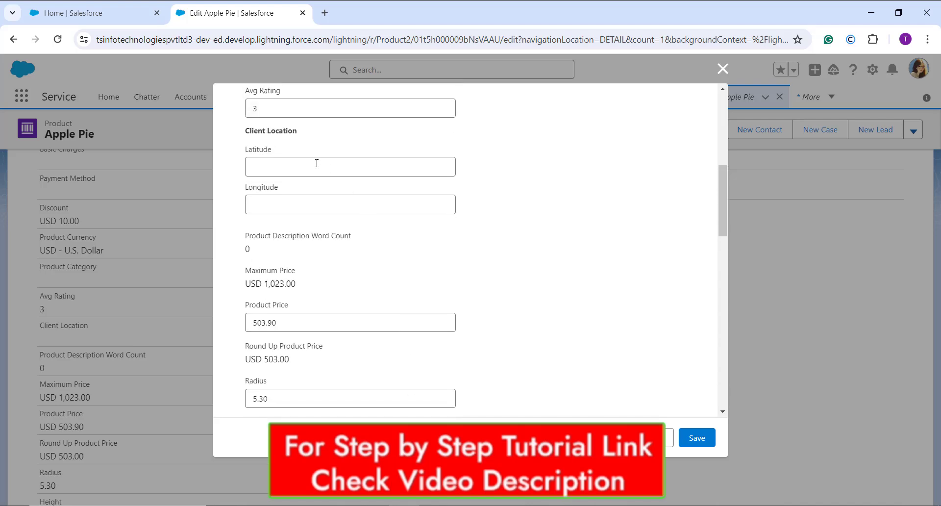
pyautogui.scroll(-8, 361, 177)
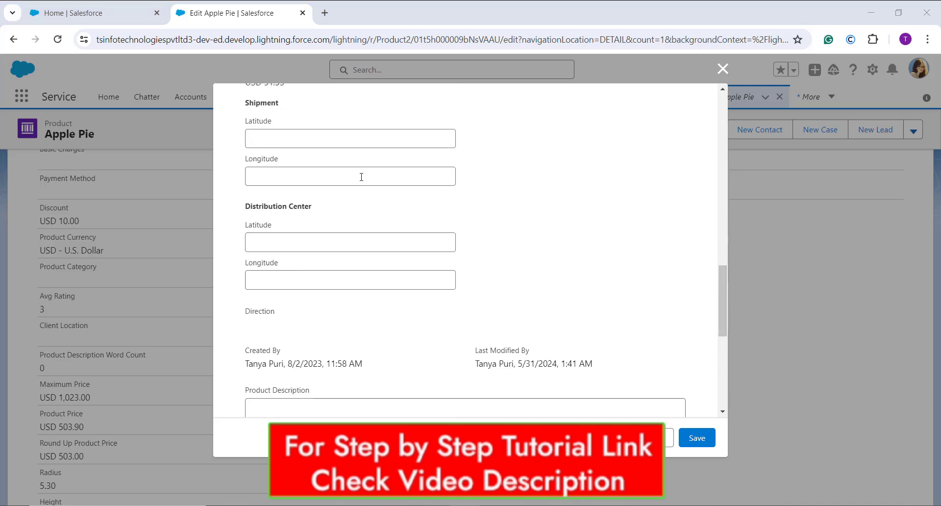
pyautogui.click(292, 137)
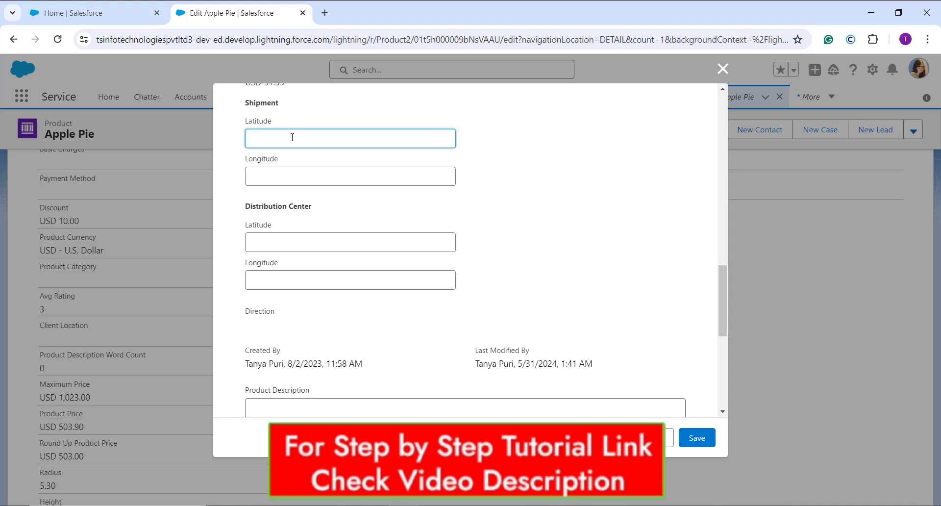
pyautogui.write('56.3')
pyautogui.click(263, 176)
pyautogui.write('593')
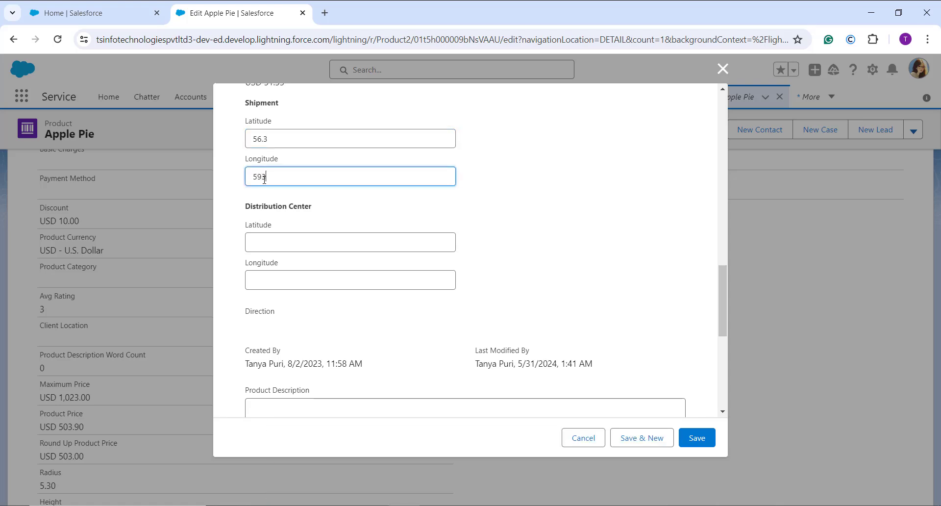
pyautogui.write('.4')
# Step: Set the Distribution Center latitude to 89.65 and longitude to 78.6, and try to save the record
pyautogui.click(254, 240)
pyautogui.write('39.65')
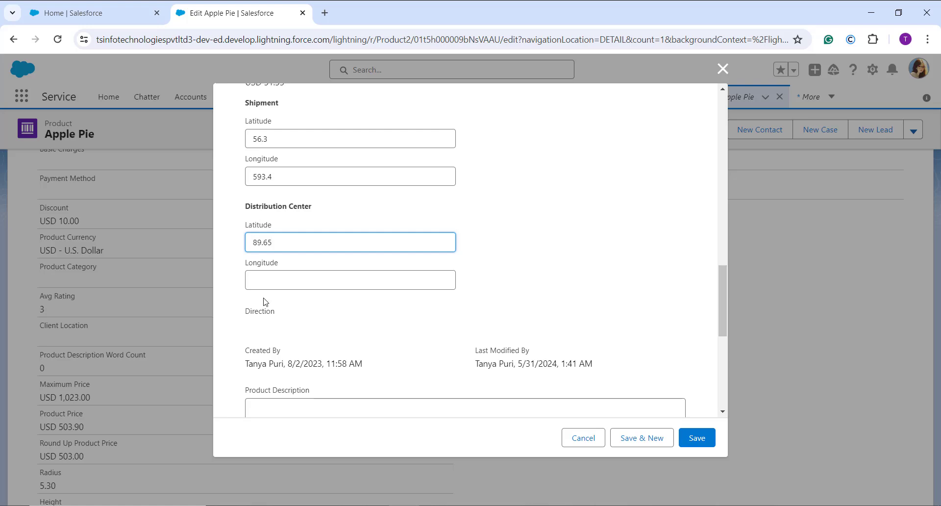
pyautogui.click(267, 280)
pyautogui.write('7804')
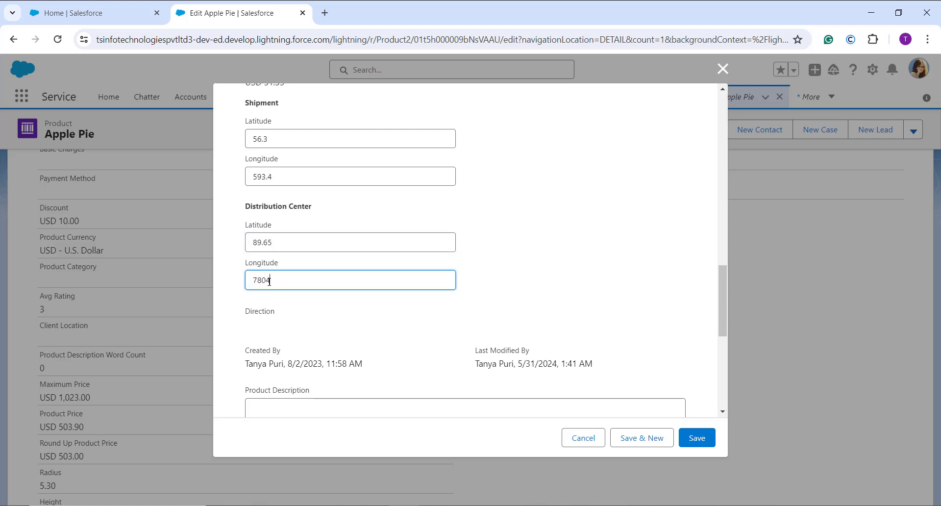
pyautogui.press('BackSpace')
pyautogui.press('BackSpace')
pyautogui.write('.6')
pyautogui.click(696, 438)
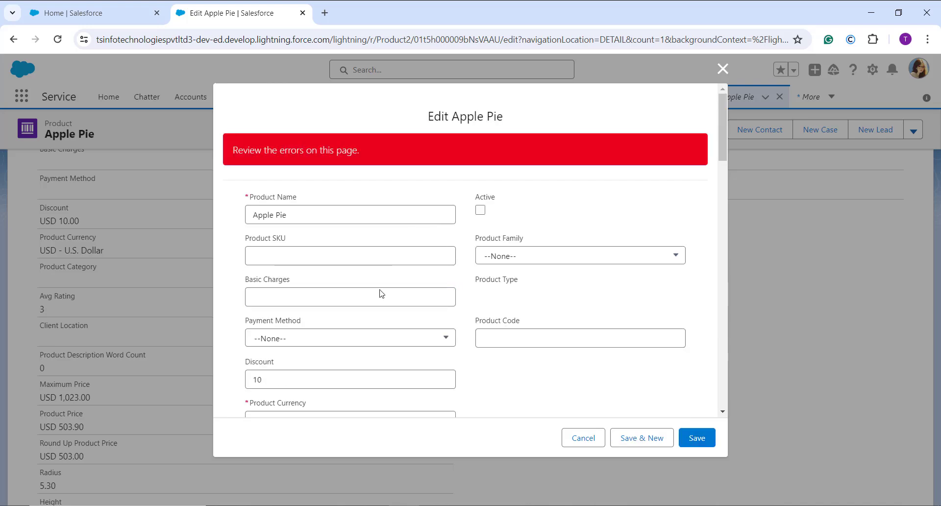
# Step: Change the Shipment longitude to 89.6, save the Apple Pie record and view its Direction value
pyautogui.scroll(-7, 382, 321)
pyautogui.scroll(-10, 382, 321)
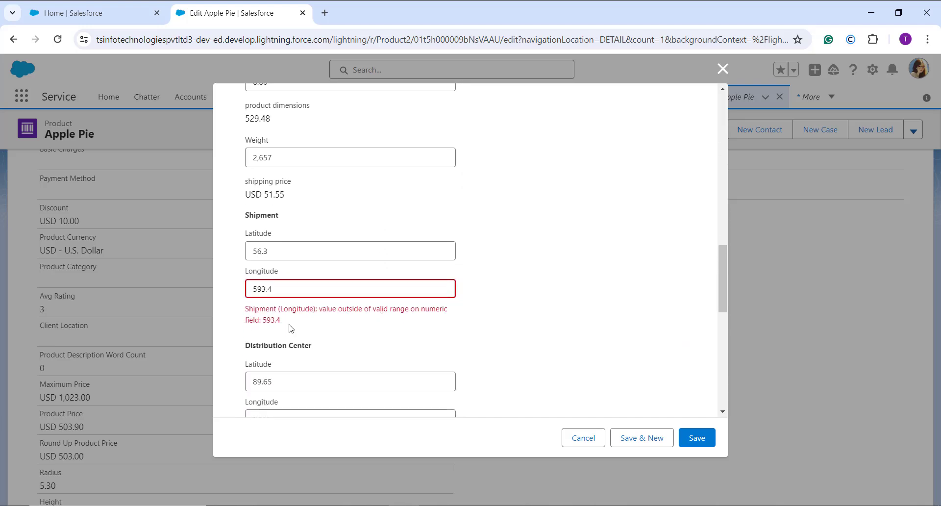
pyautogui.click(291, 294)
pyautogui.press('BackSpace')
pyautogui.press('BackSpace')
pyautogui.press('BackSpace')
pyautogui.press('BackSpace')
pyautogui.press('BackSpace')
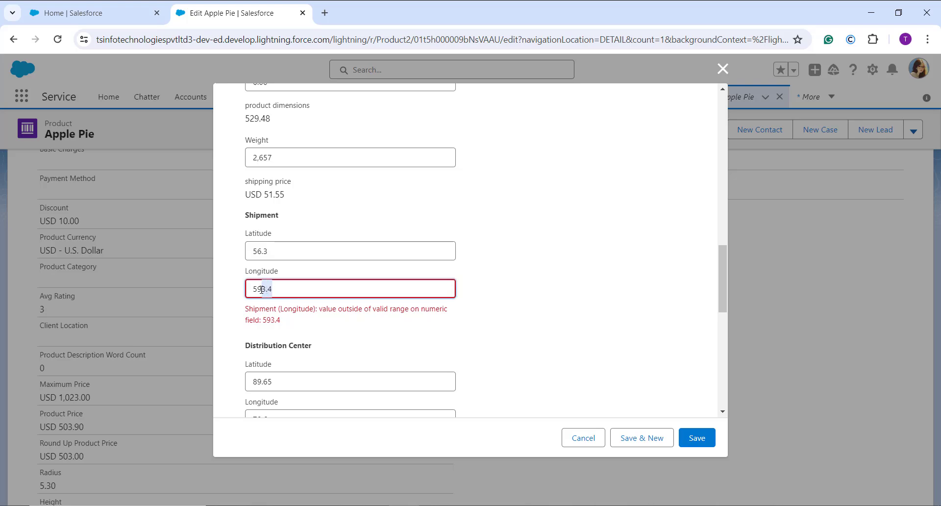
pyautogui.write('56.3')
pyautogui.press('BackSpace')
pyautogui.press('BackSpace')
pyautogui.write('89.6')
pyautogui.click(696, 437)
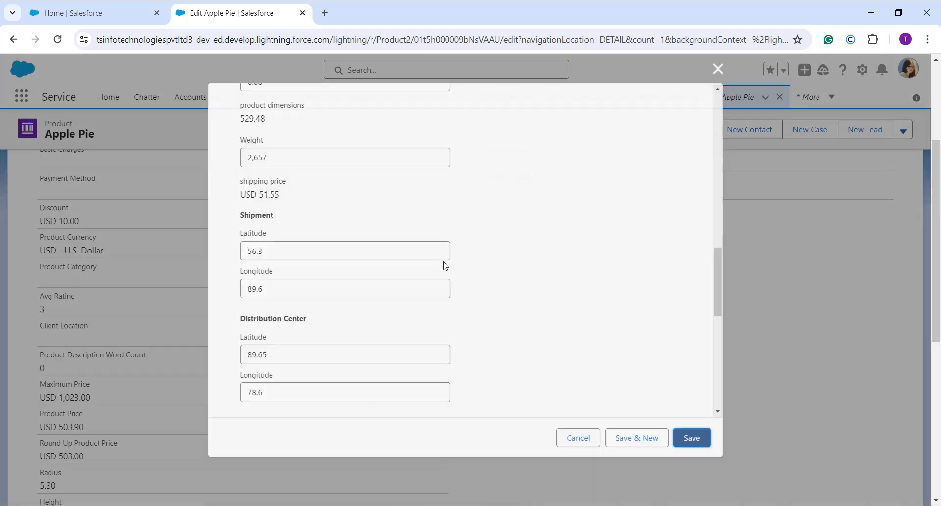
pyautogui.scroll(-7, 269, 296)
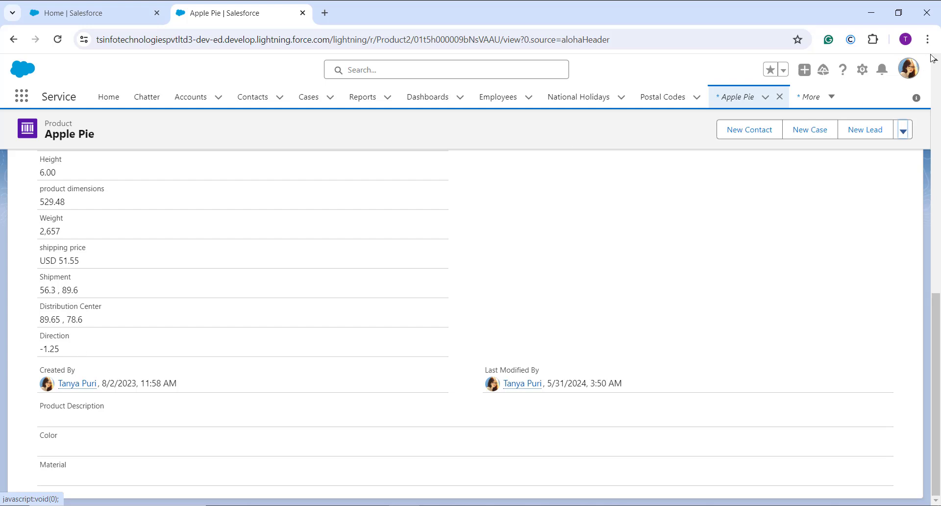
# Step: Switch to Salesforce Classic and open its Setup page
pyautogui.click(910, 70)
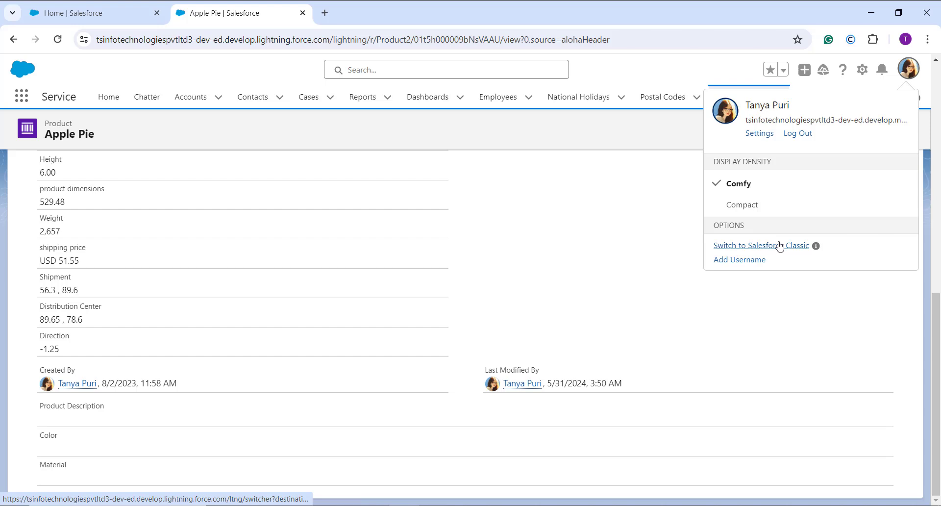
pyautogui.click(779, 246)
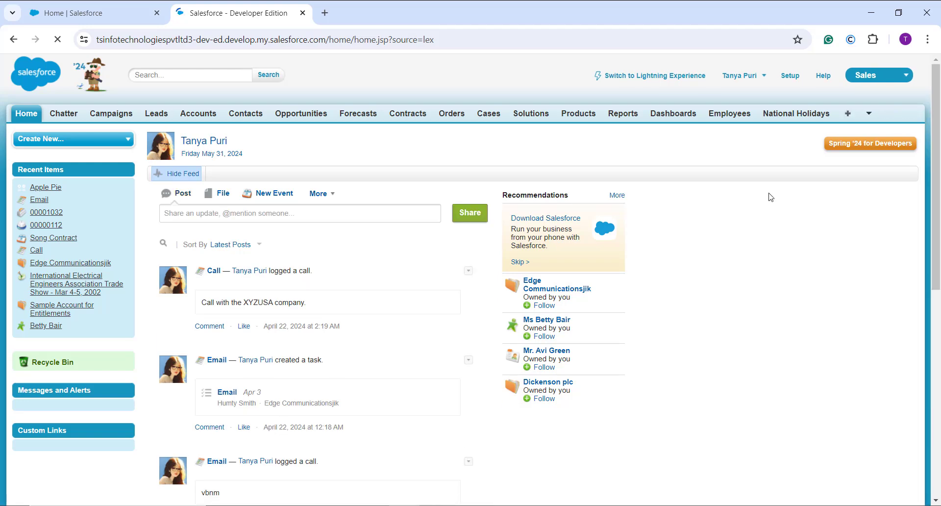
pyautogui.click(797, 77)
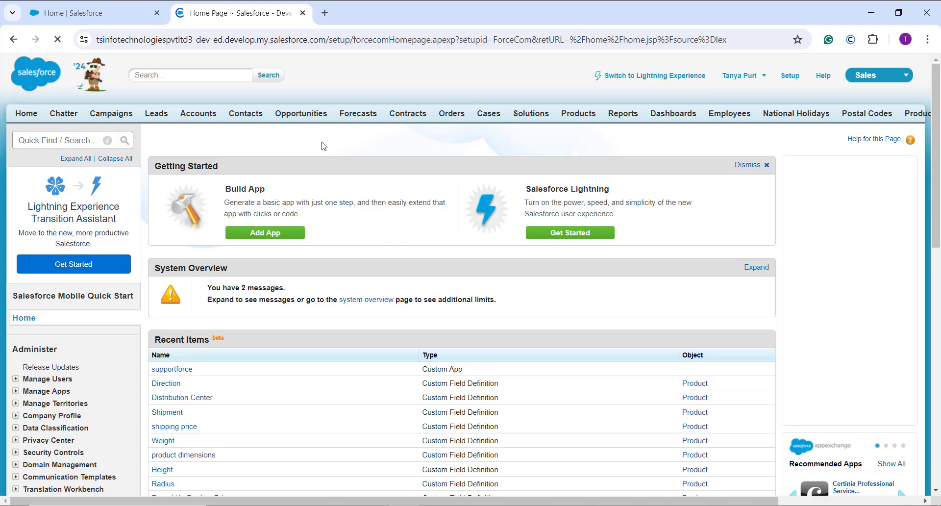
# Step: Open the field list of the Orders object from the Build section's Customize settings
pyautogui.scroll(-12, 34, 390)
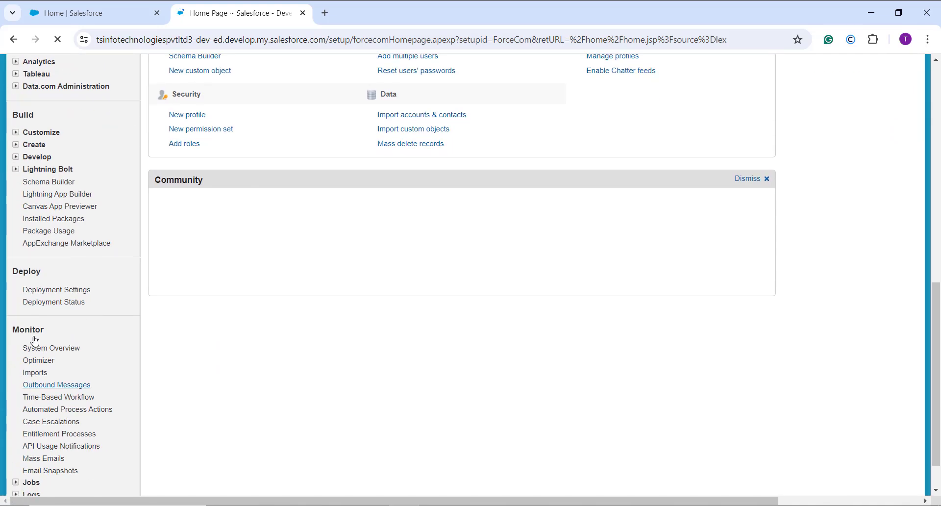
pyautogui.click(16, 133)
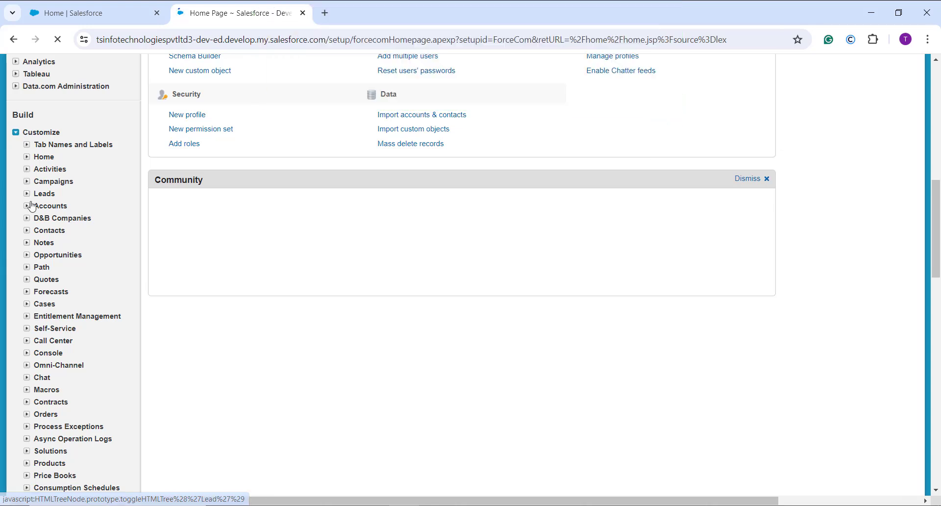
pyautogui.scroll(-1, 31, 205)
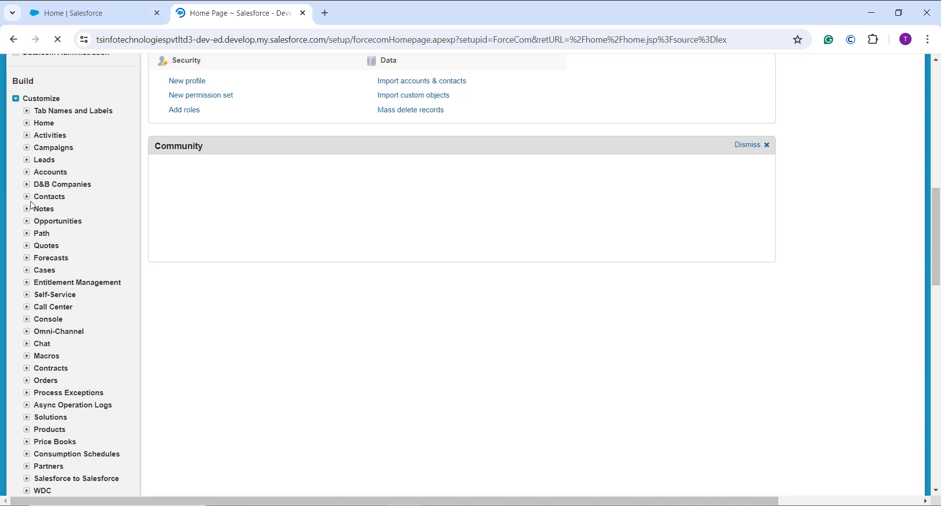
pyautogui.scroll(-4, 32, 205)
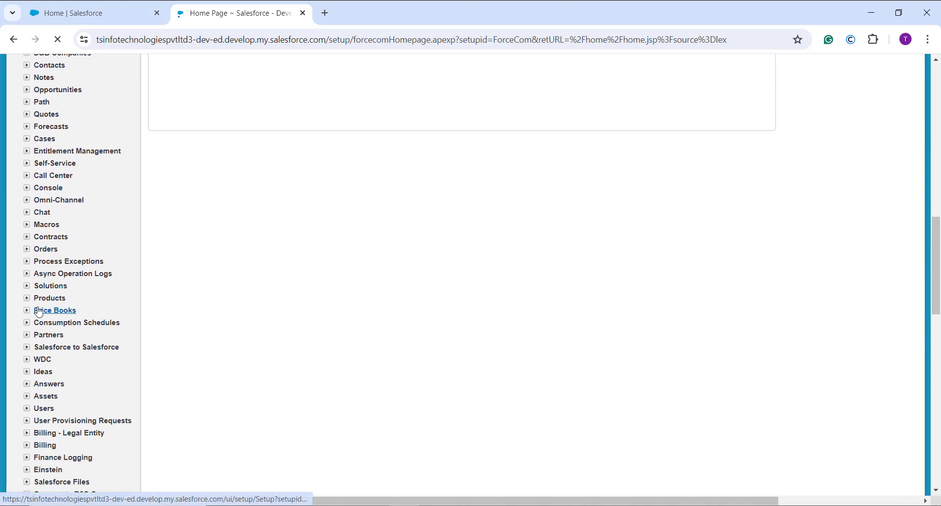
pyautogui.click(27, 248)
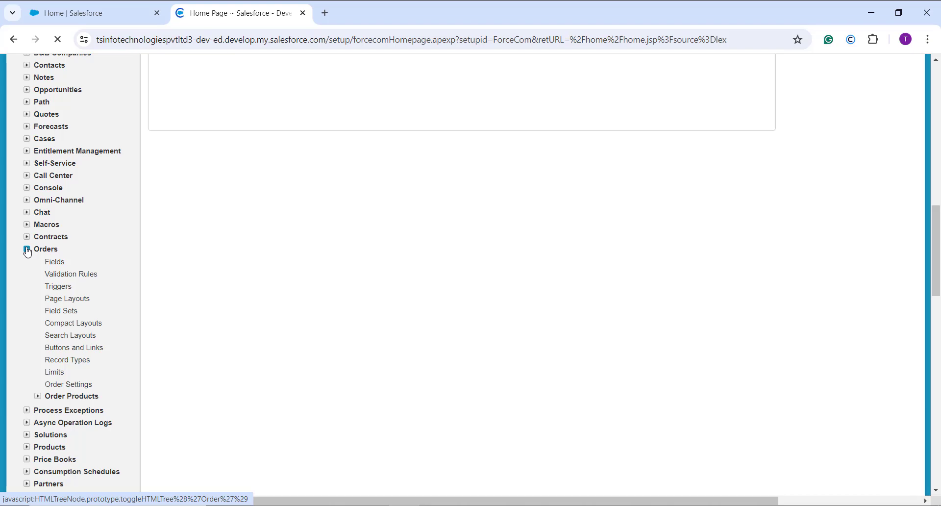
pyautogui.click(60, 264)
# Step: Start a new custom field on the Order object and choose Formula as its data type
pyautogui.scroll(-7, 256, 297)
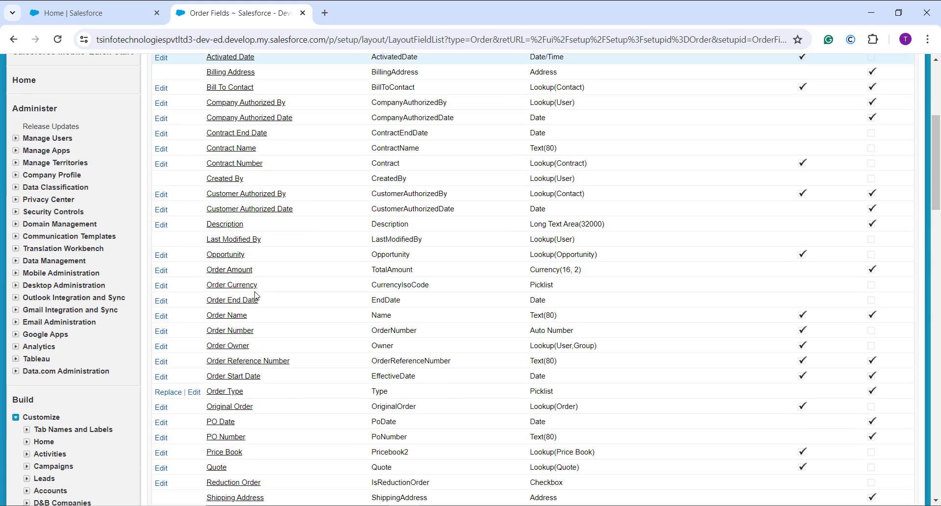
pyautogui.scroll(-5, 255, 296)
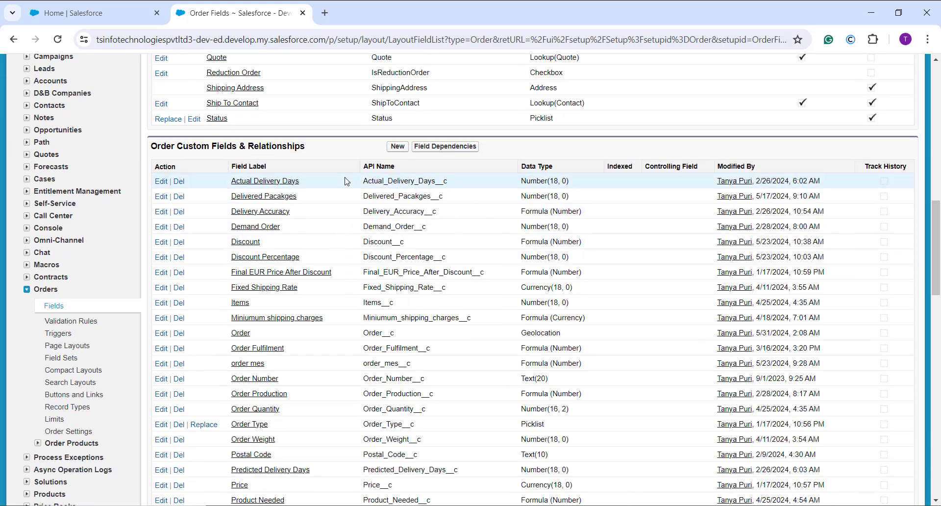
pyautogui.click(400, 149)
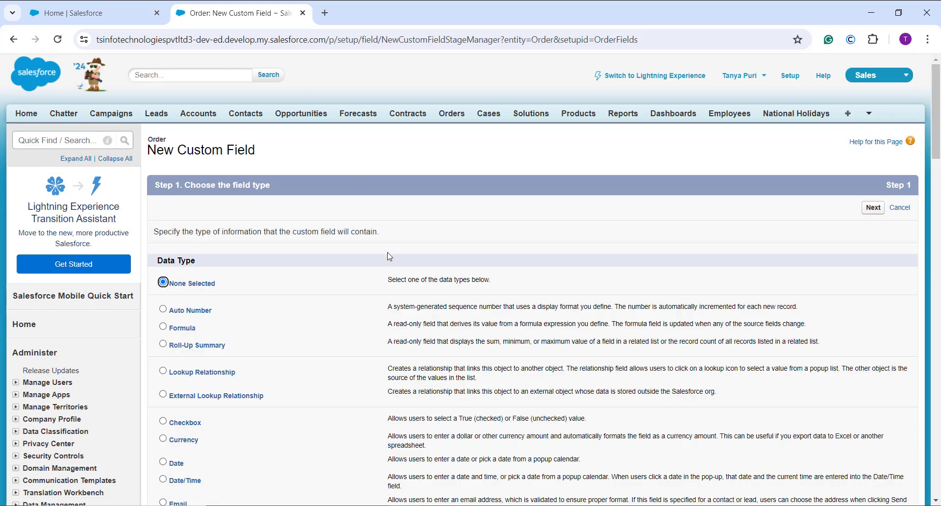
pyautogui.scroll(-2, 390, 250)
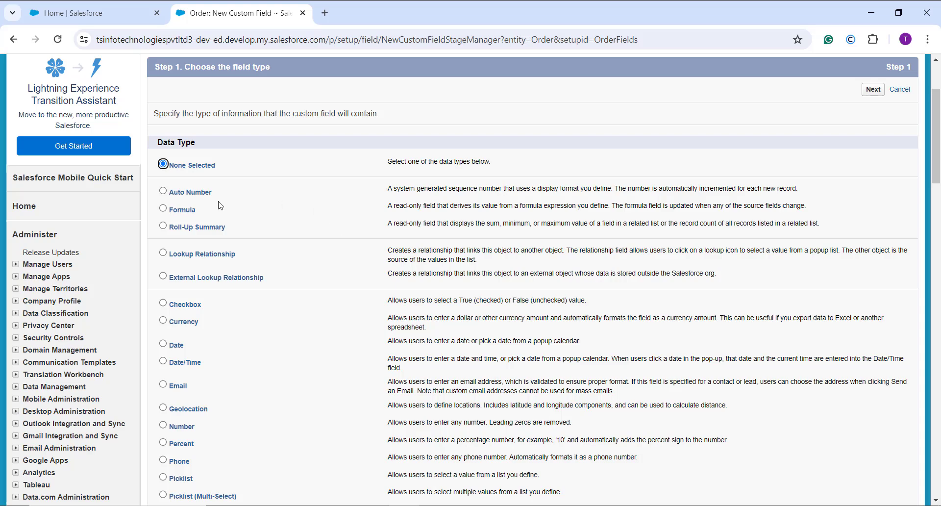
pyautogui.click(183, 209)
pyautogui.click(877, 93)
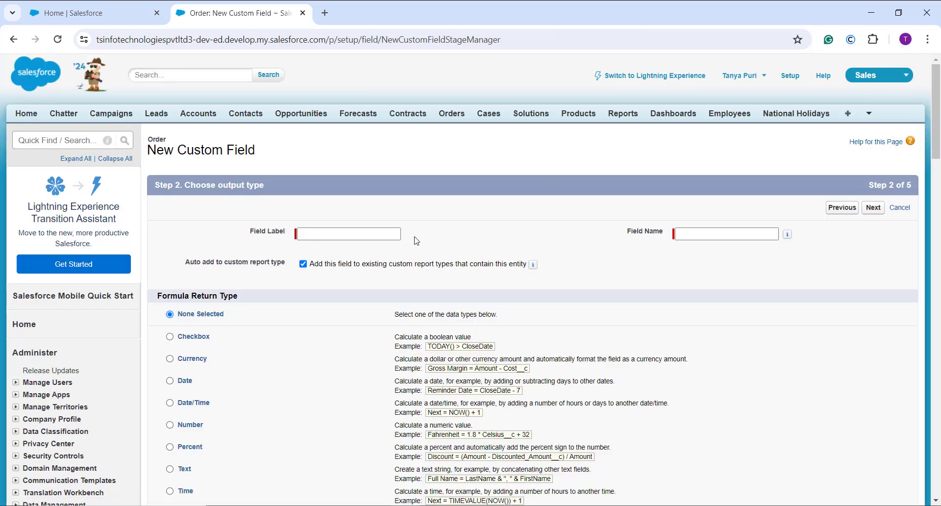
# Step: Label the new Order field "delivery route" and let the field name fill in from the label
pyautogui.click(341, 234)
pyautogui.write('d')
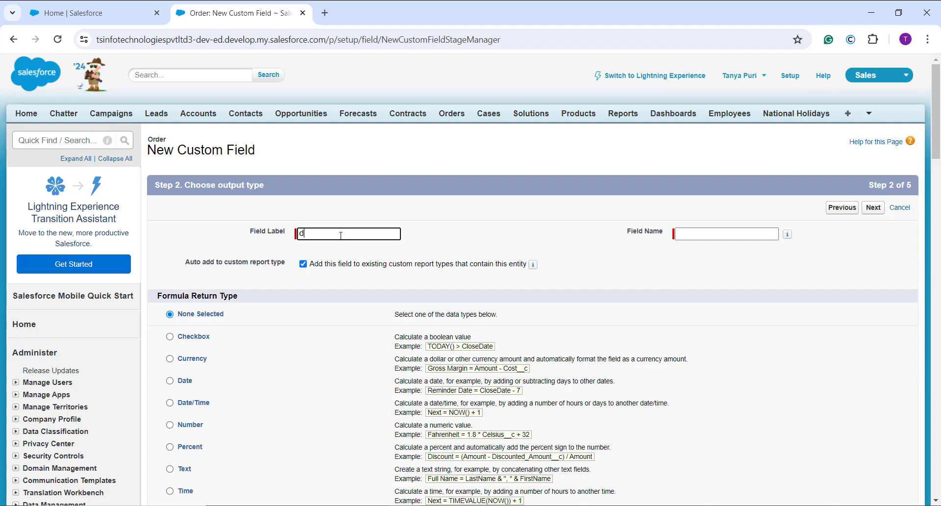
pyautogui.write('ilvery route')
pyautogui.click(304, 234)
pyautogui.press('BackSpace')
pyautogui.write('eli')
pyautogui.click(451, 252)
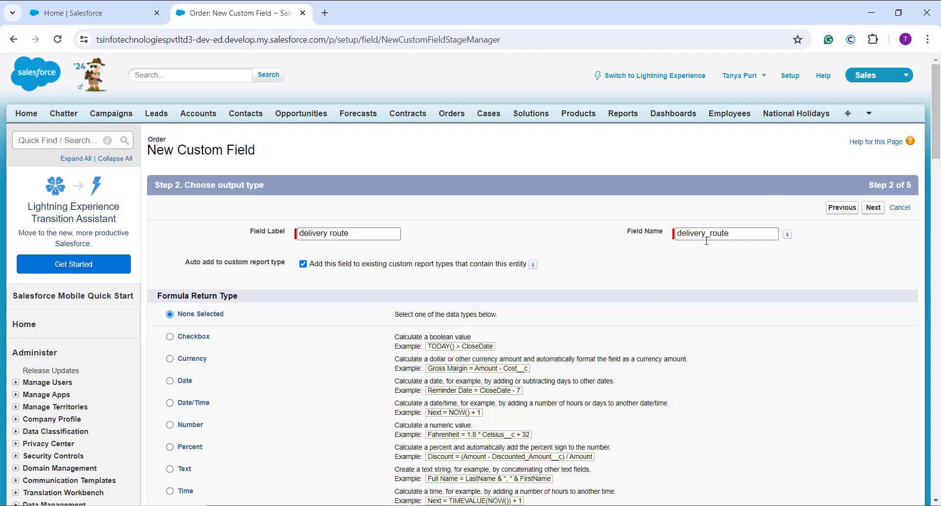
# Step: Set the formula return type to Number and continue to the formula entry
pyautogui.scroll(-2, 588, 254)
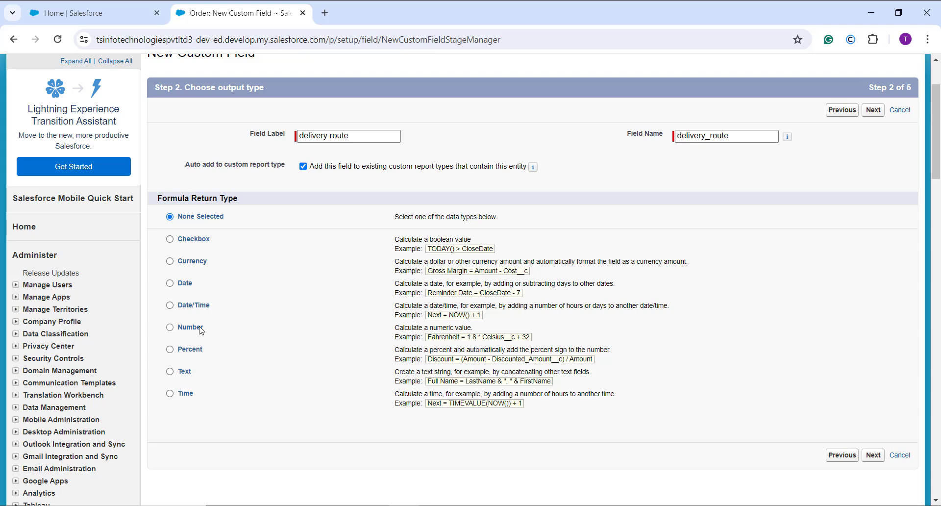
pyautogui.click(201, 331)
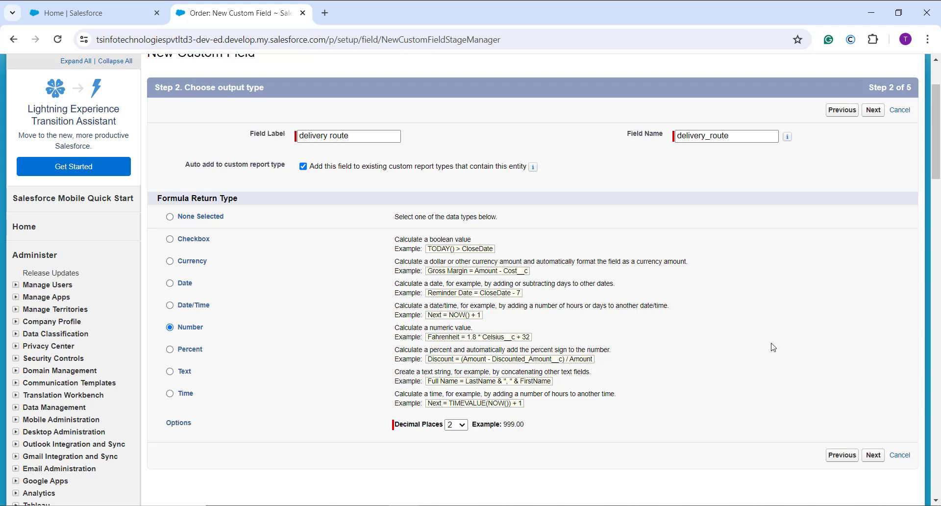
pyautogui.click(873, 111)
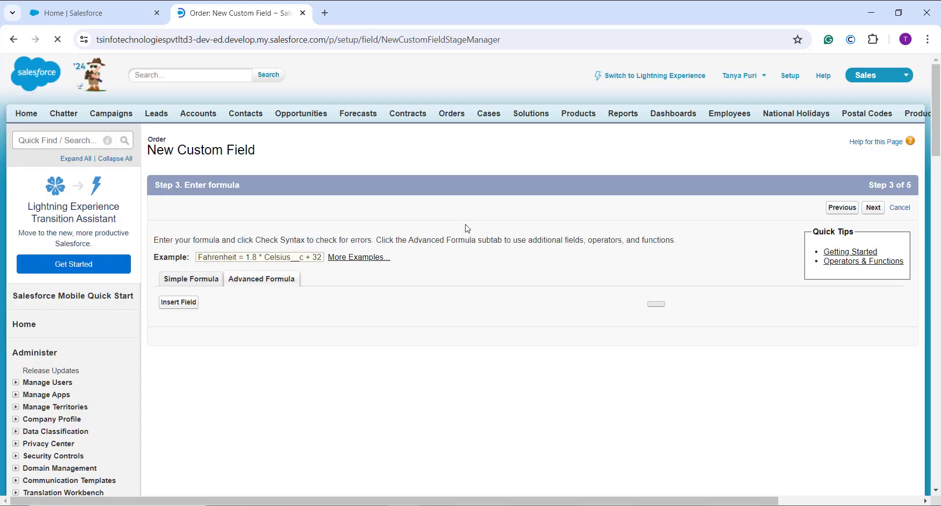
# Step: Filter the functions to the Math category and insert ATAN2 into the advanced formula
pyautogui.scroll(-3, 387, 274)
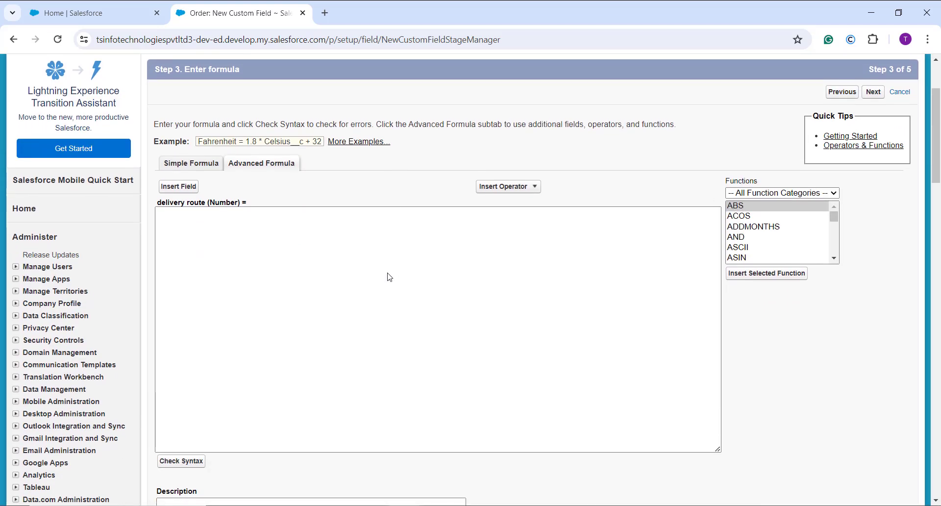
pyautogui.click(833, 192)
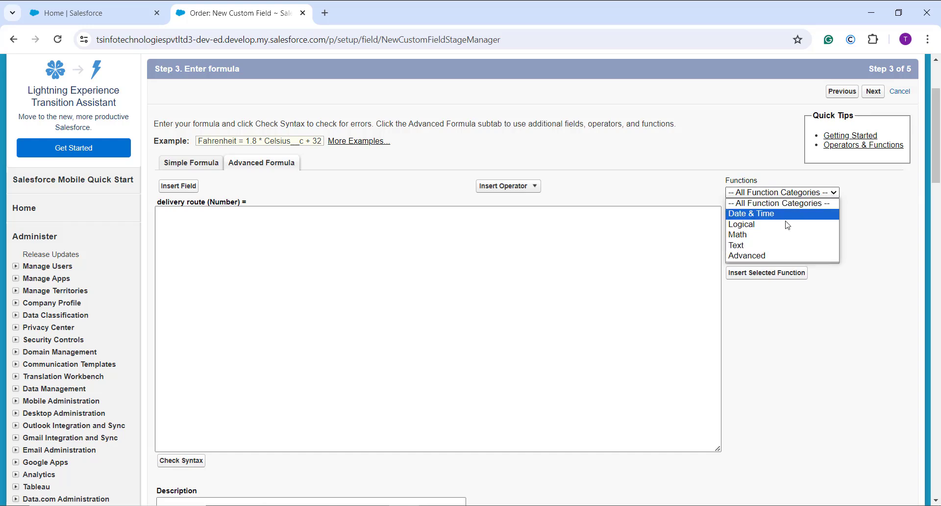
pyautogui.click(779, 235)
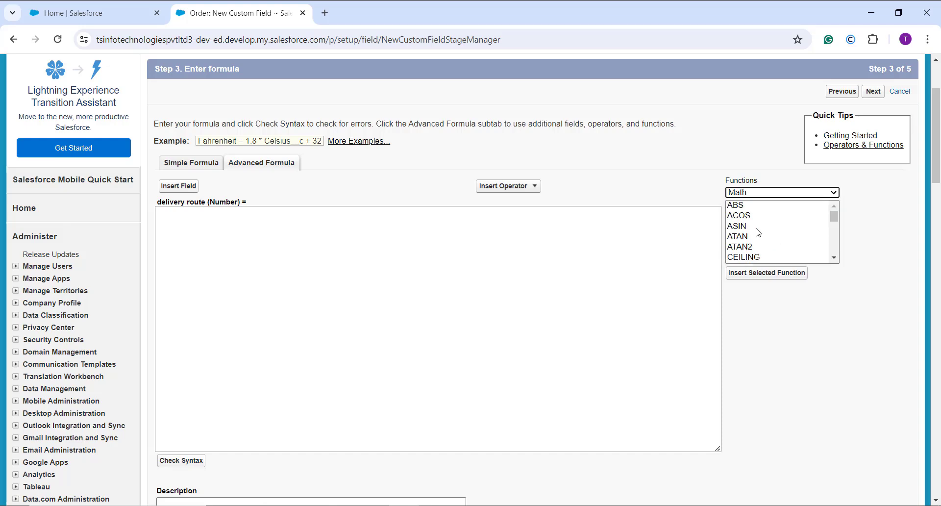
pyautogui.click(753, 247)
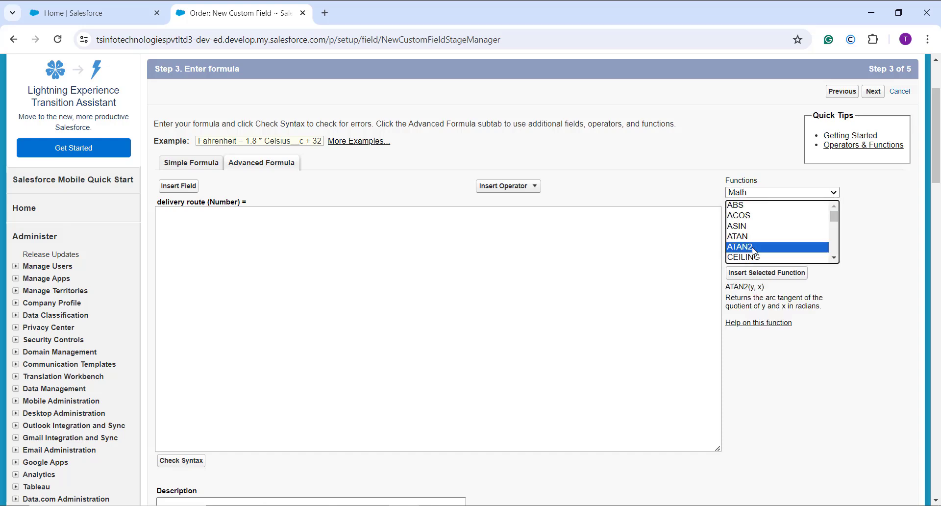
pyautogui.click(755, 278)
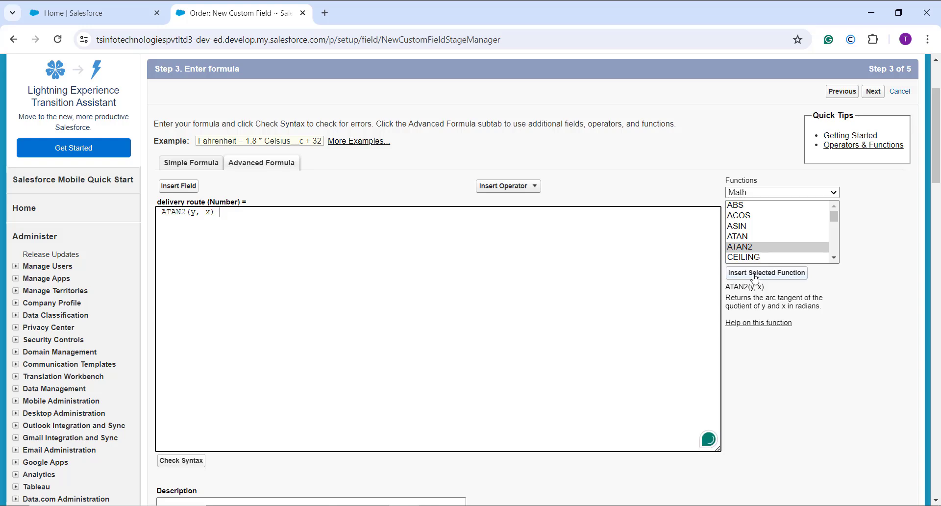
# Step: Replace the y placeholder of ATAN2 with the Order (Latitude) field
pyautogui.click(198, 218)
pyautogui.press('BackSpace')
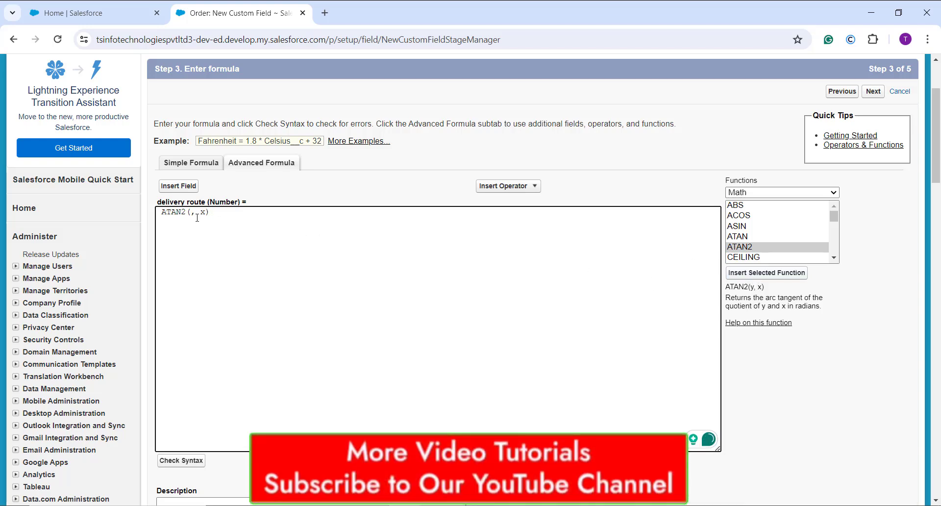
pyautogui.click(185, 186)
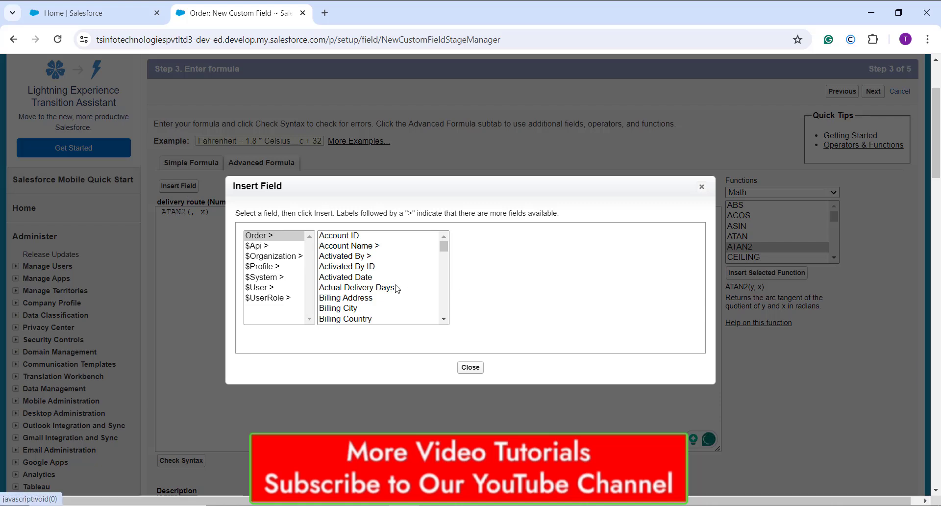
pyautogui.scroll(-5, 397, 289)
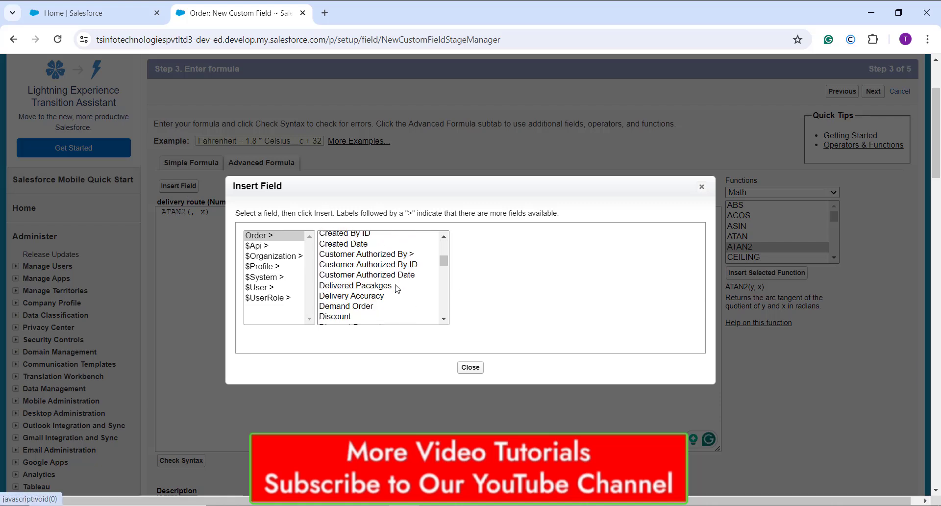
pyautogui.scroll(-5, 397, 289)
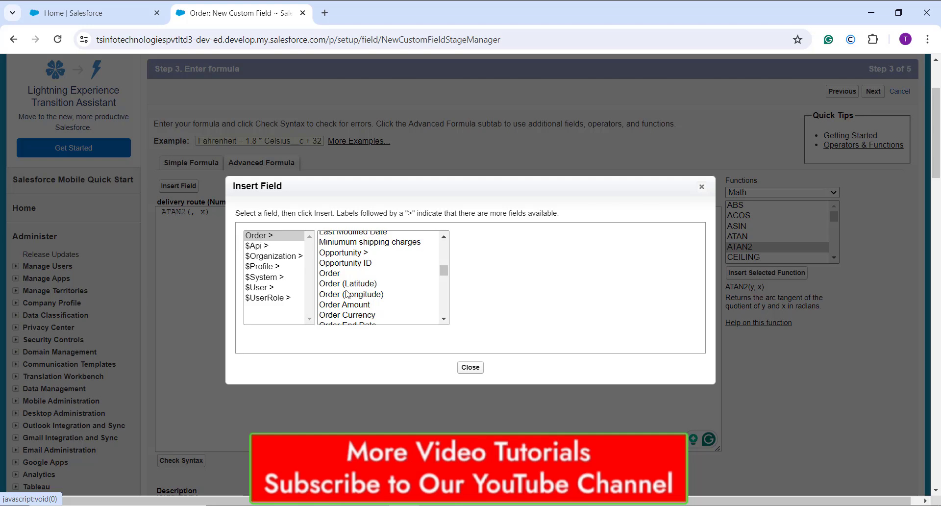
pyautogui.click(347, 284)
pyautogui.click(506, 301)
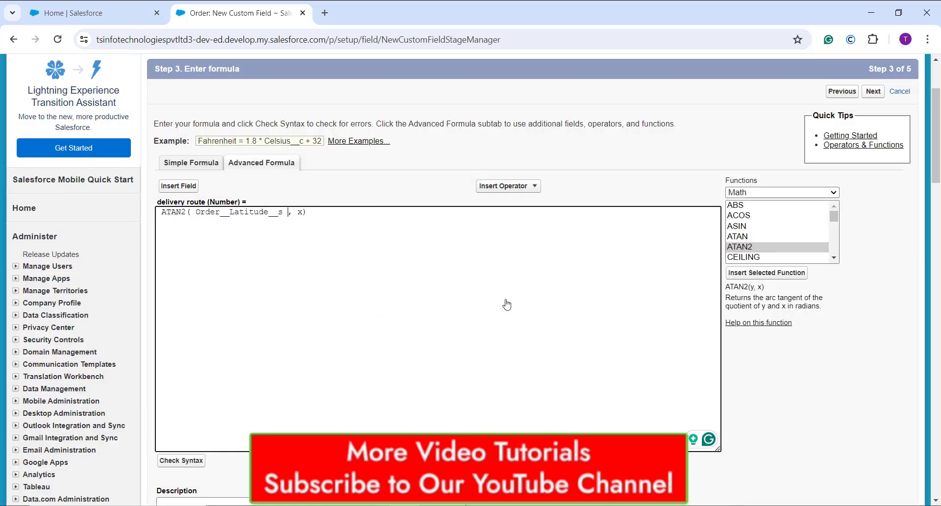
# Step: Subtract the Warehouse (Latitude) field from Order (Latitude) in the first ATAN2 argument
pyautogui.click(505, 186)
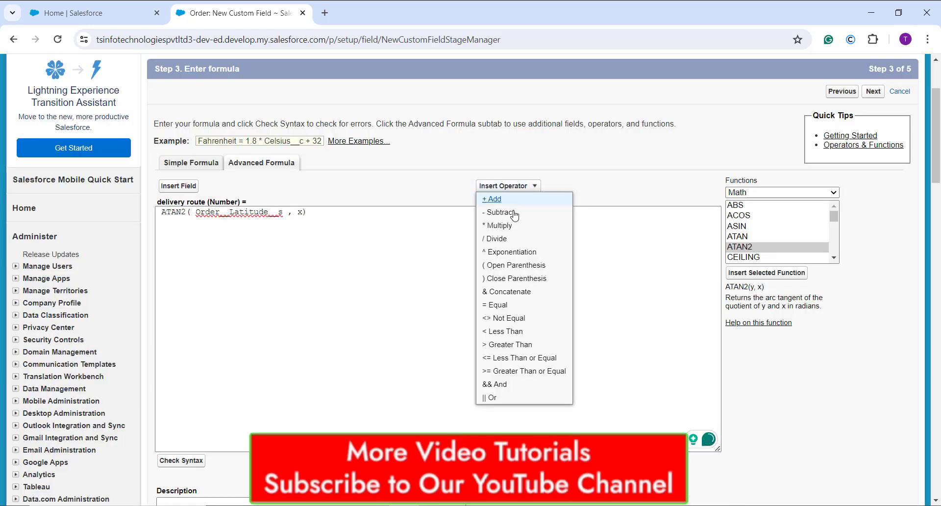
pyautogui.click(513, 214)
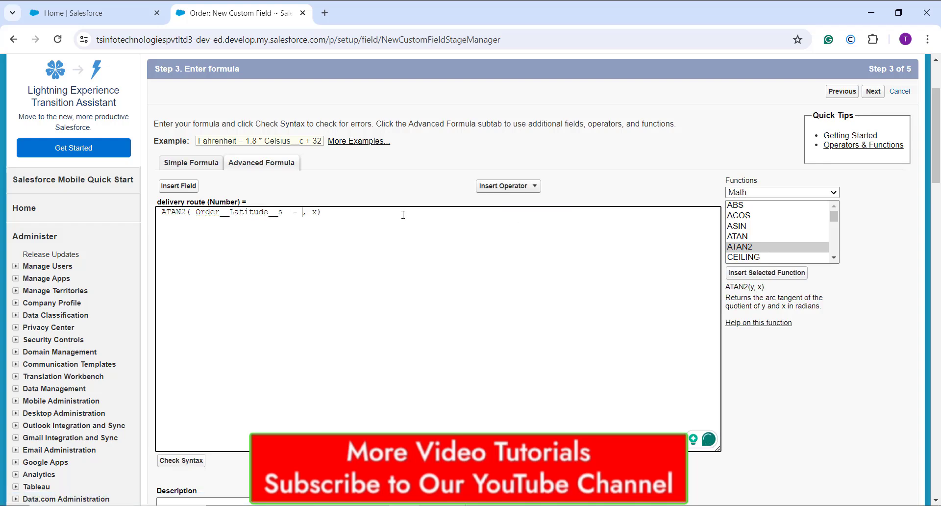
pyautogui.click(176, 187)
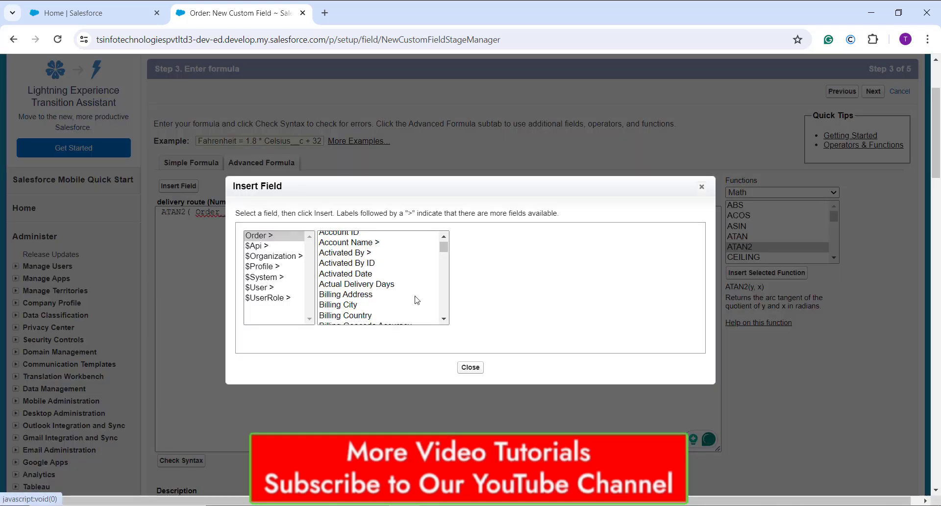
pyautogui.scroll(-10, 416, 299)
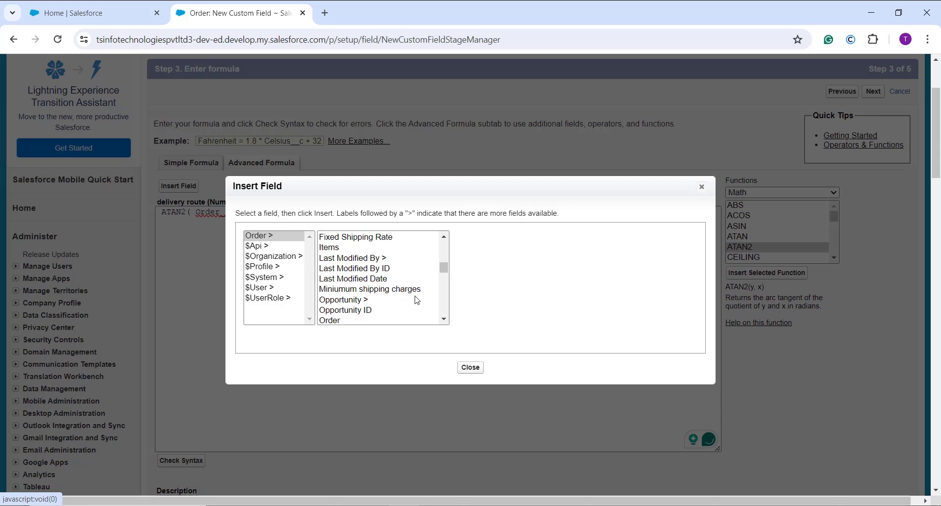
pyautogui.scroll(-6, 416, 300)
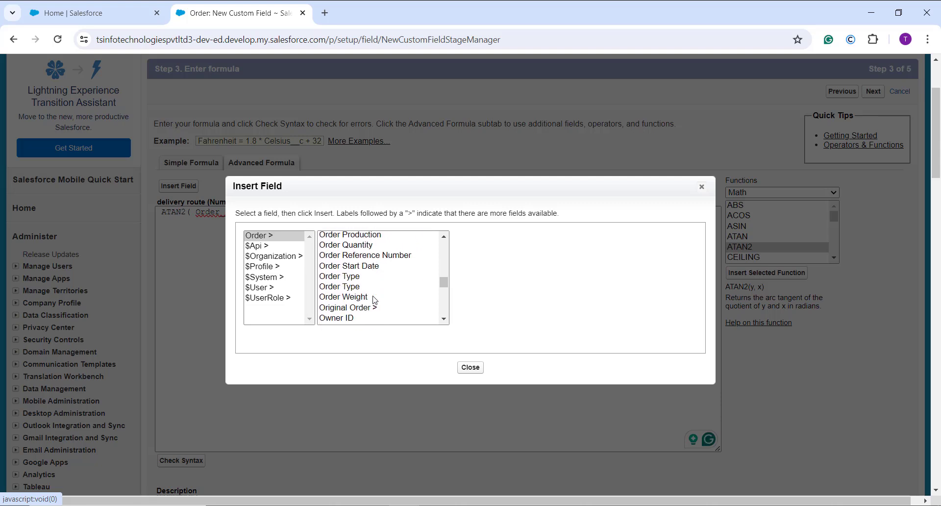
pyautogui.scroll(-7, 375, 299)
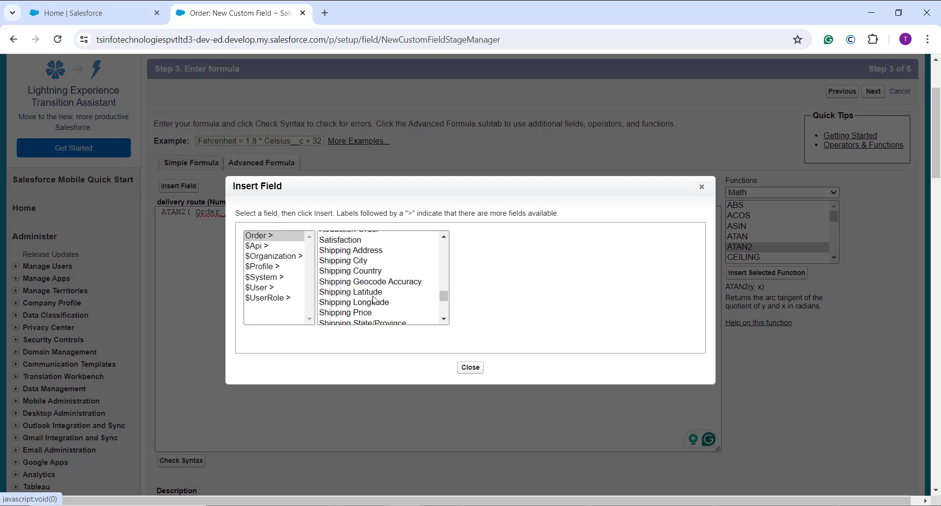
pyautogui.scroll(-5, 363, 304)
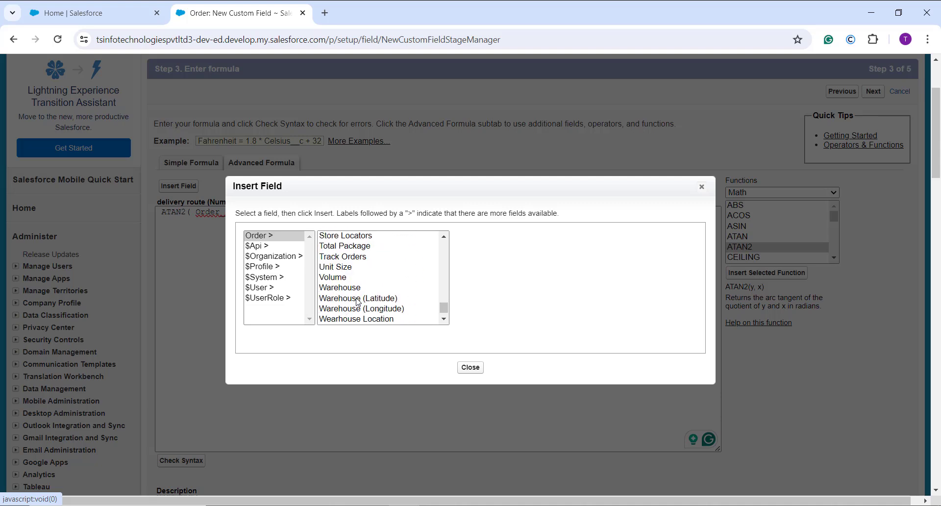
pyautogui.click(358, 298)
pyautogui.click(514, 307)
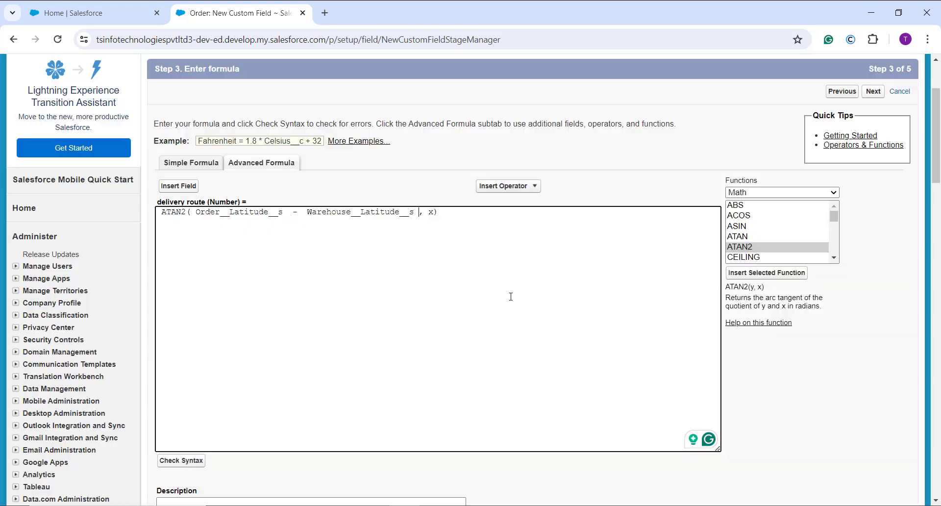
# Step: Replace the x placeholder of ATAN2 with the Order (Longitude) field
pyautogui.click(432, 211)
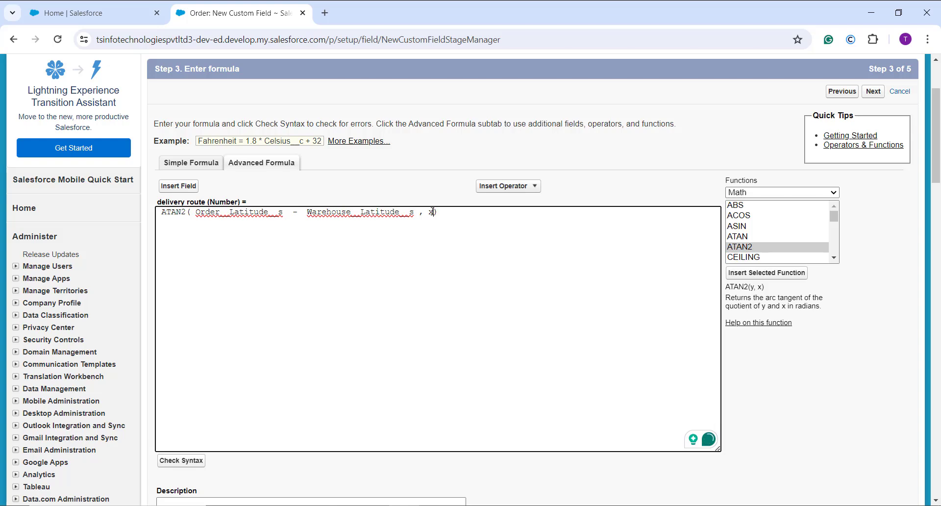
pyautogui.click(177, 186)
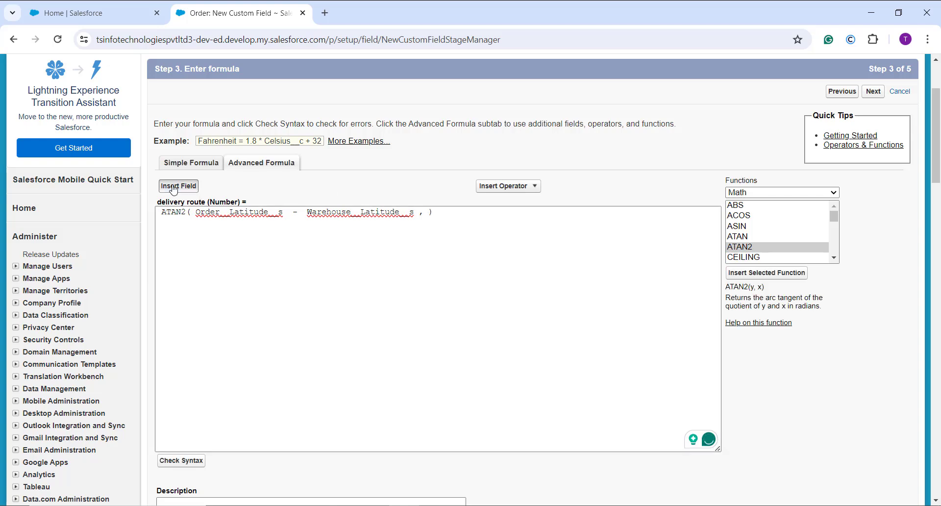
pyautogui.scroll(-1, 374, 287)
pyautogui.scroll(-2, 376, 288)
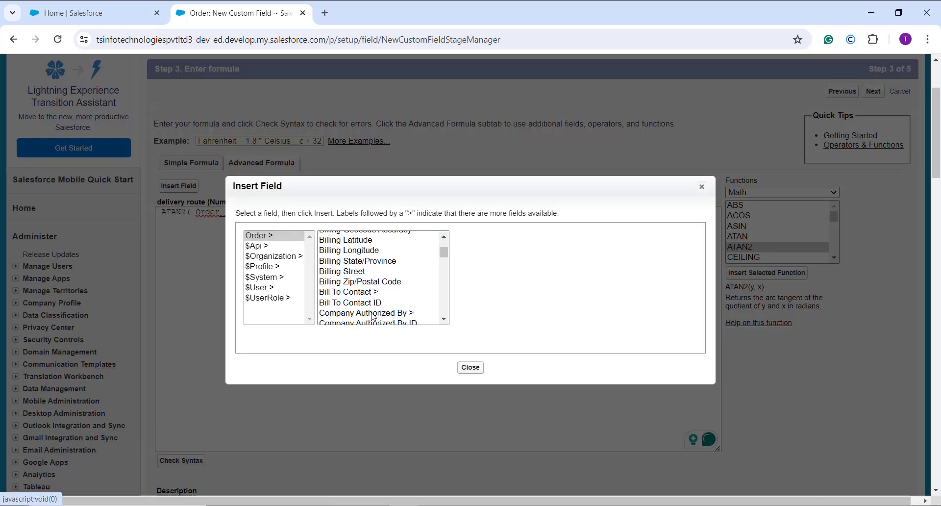
pyautogui.scroll(-7, 372, 316)
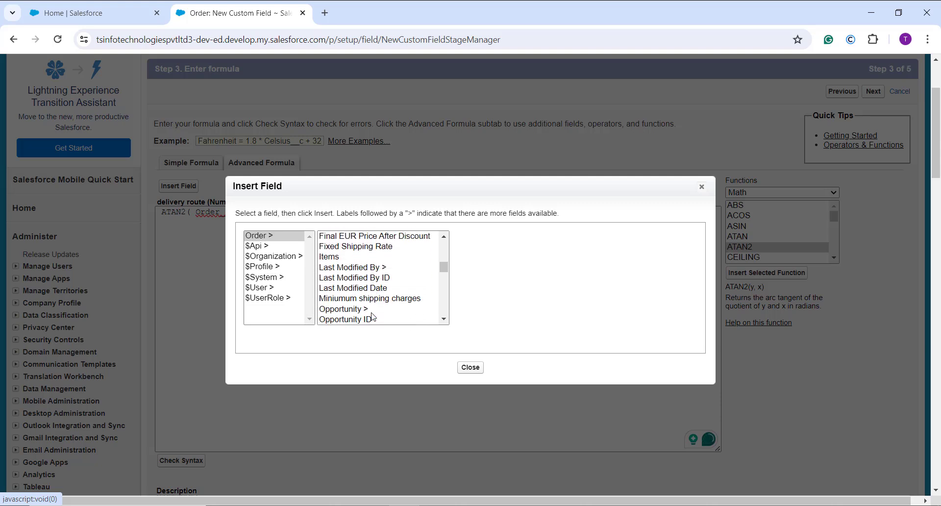
pyautogui.scroll(-2, 366, 309)
pyautogui.click(363, 296)
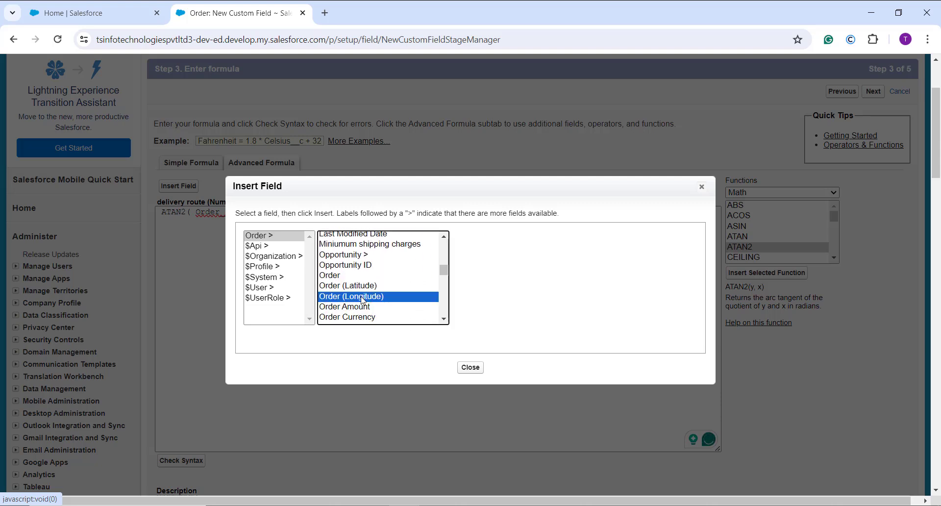
pyautogui.click(506, 300)
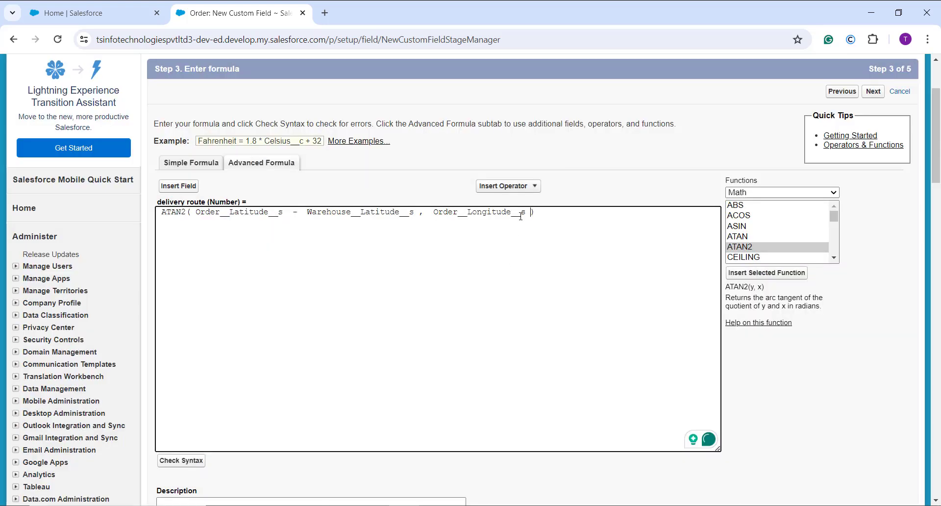
# Step: Subtract the Warehouse (Longitude) field from Order (Longitude) in the second ATAN2 argument
pyautogui.click(514, 187)
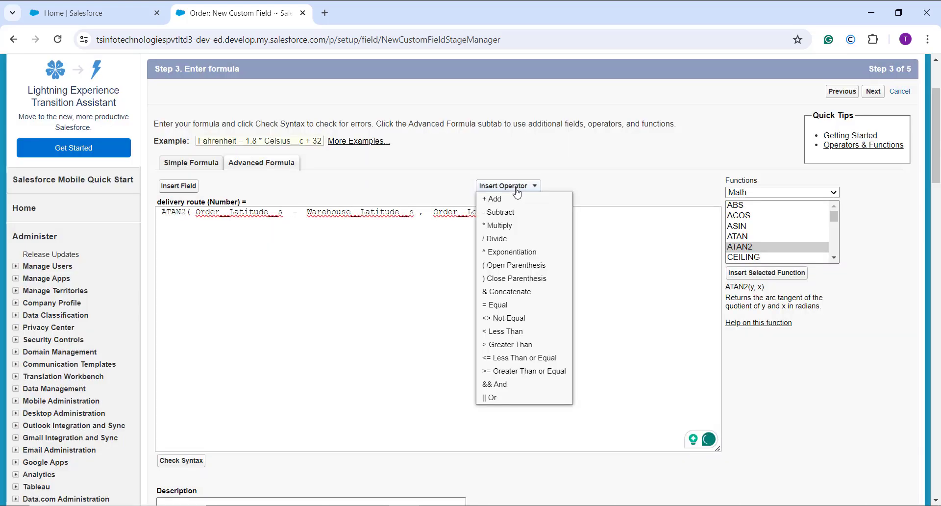
pyautogui.click(498, 212)
pyautogui.click(178, 186)
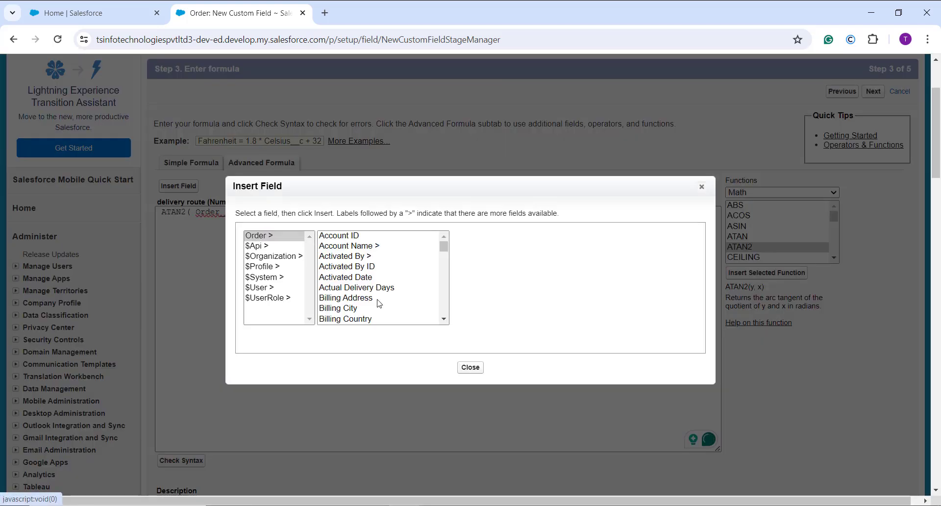
pyautogui.scroll(-10, 379, 303)
pyautogui.scroll(-15, 379, 303)
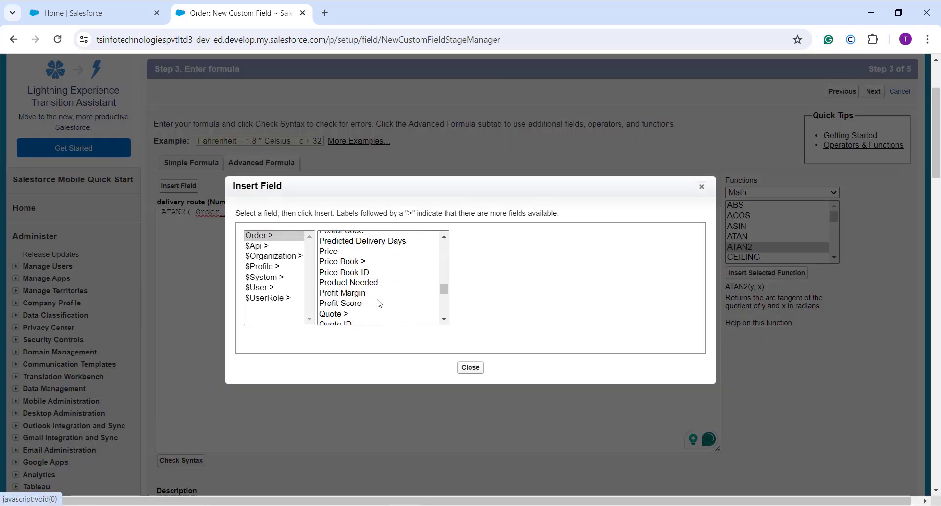
pyautogui.scroll(-10, 378, 302)
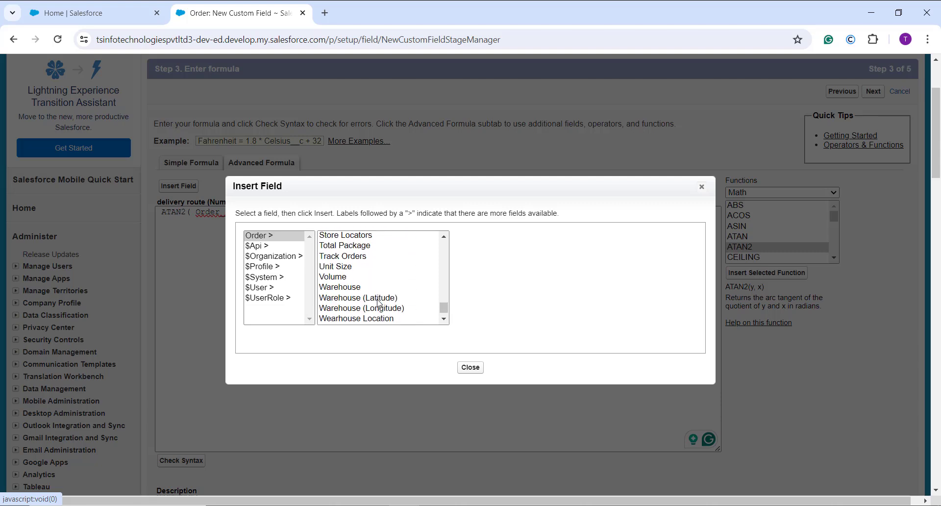
pyautogui.click(396, 299)
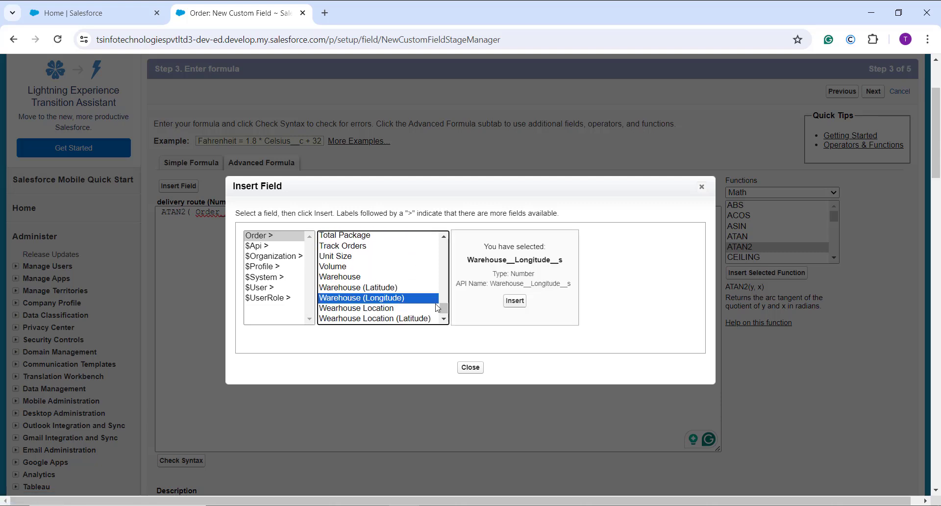
pyautogui.scroll(-1, 400, 275)
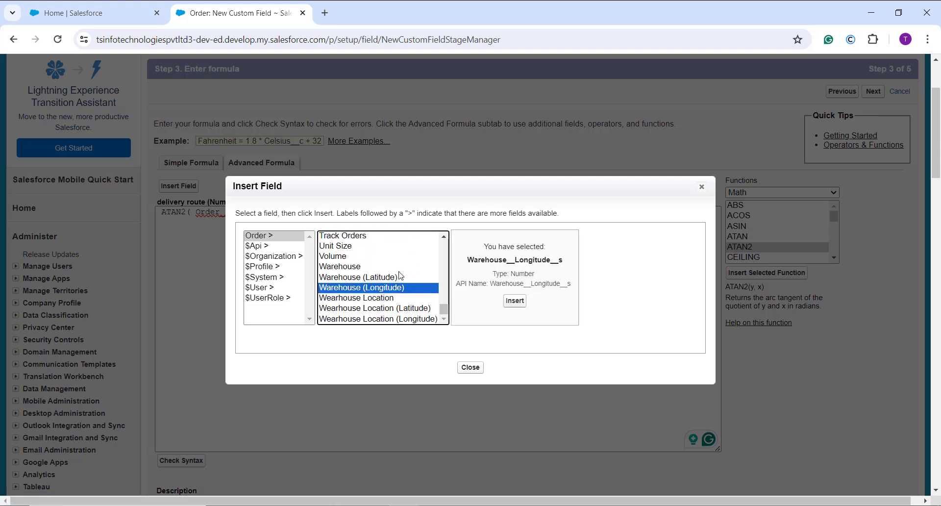
pyautogui.click(521, 303)
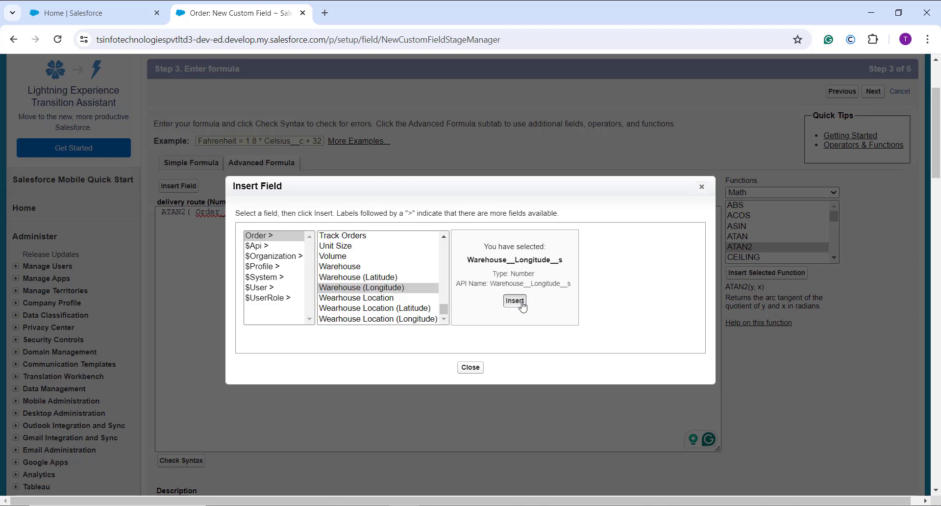
# Step: Check the syntax of the delivery route formula
pyautogui.scroll(-1, 422, 275)
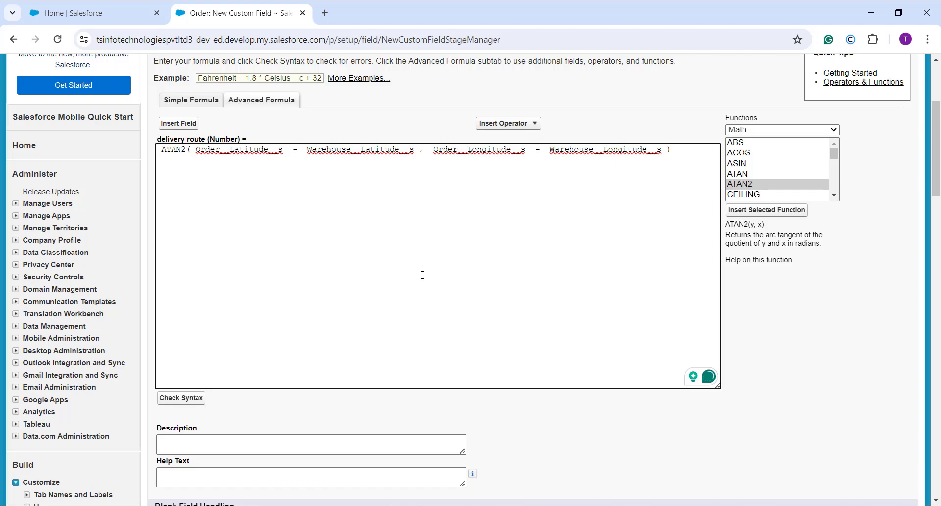
pyautogui.click(201, 398)
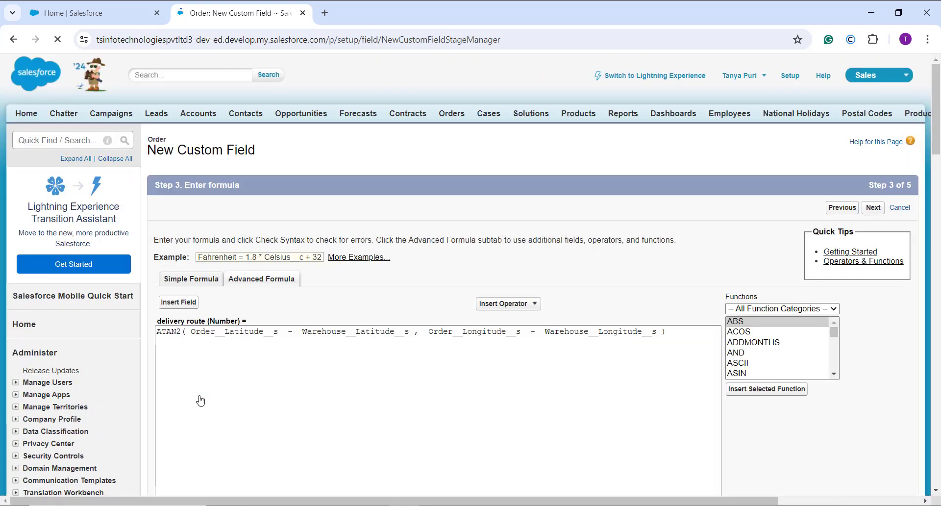
pyautogui.scroll(-5, 201, 400)
pyautogui.scroll(-1, 201, 399)
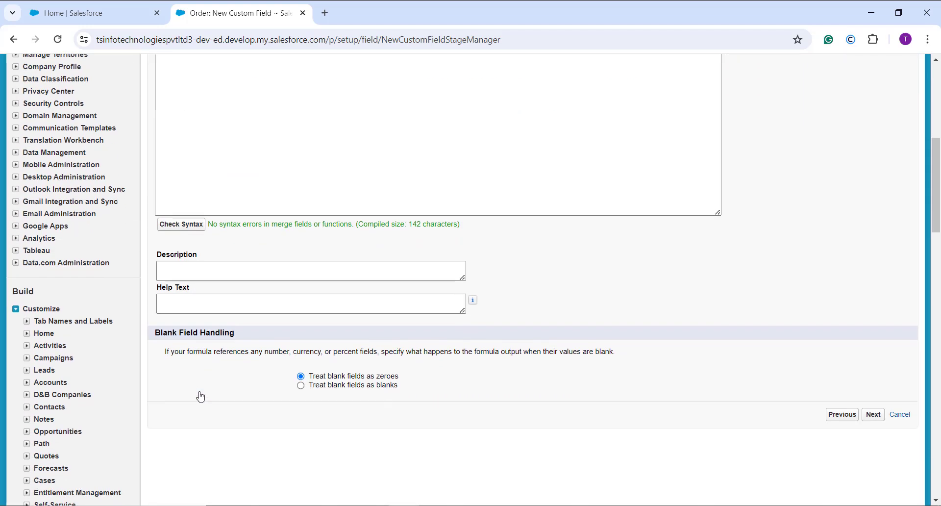
pyautogui.scroll(5, 591, 241)
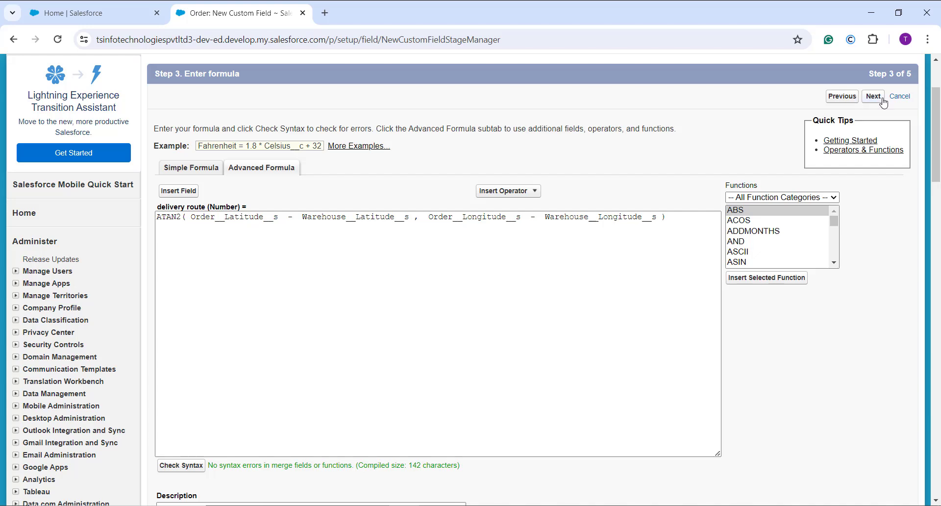
# Step: Keep the default field-level security and the Order Layout assignment, and save the delivery route field
pyautogui.click(881, 100)
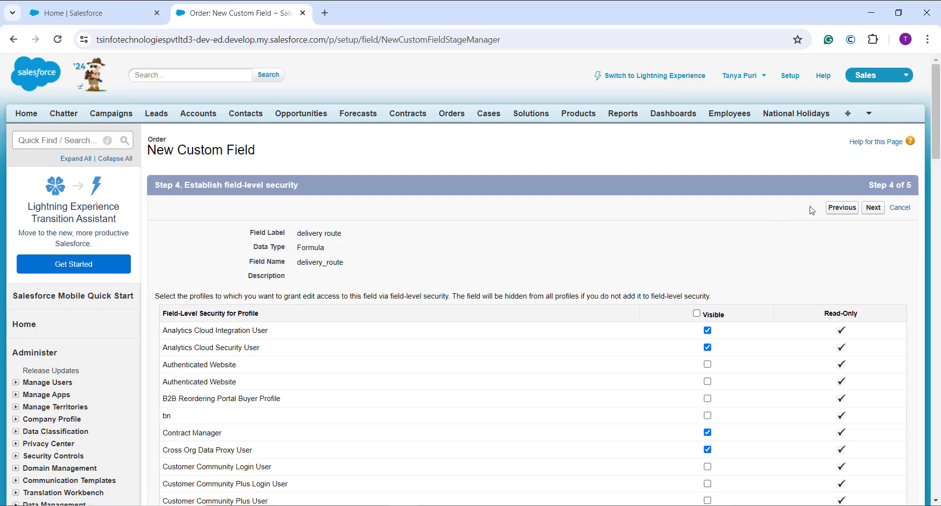
pyautogui.click(873, 207)
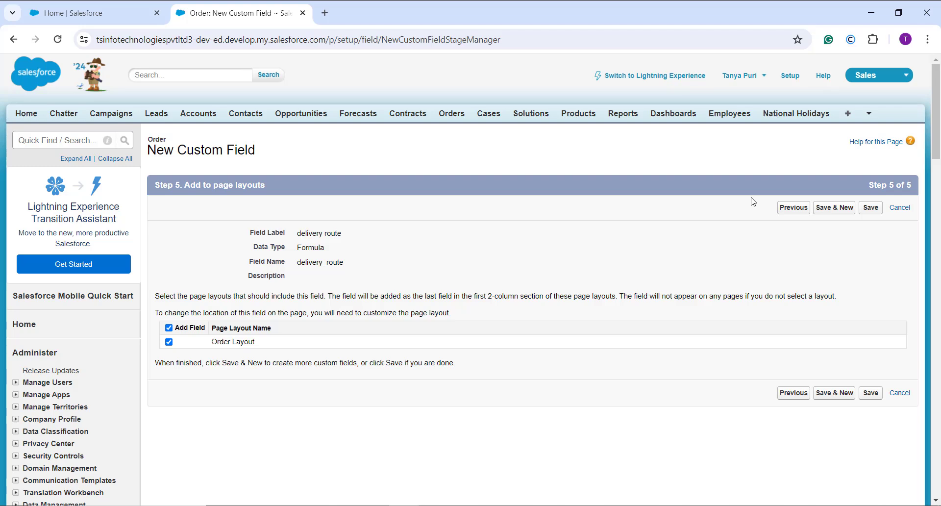
pyautogui.click(866, 212)
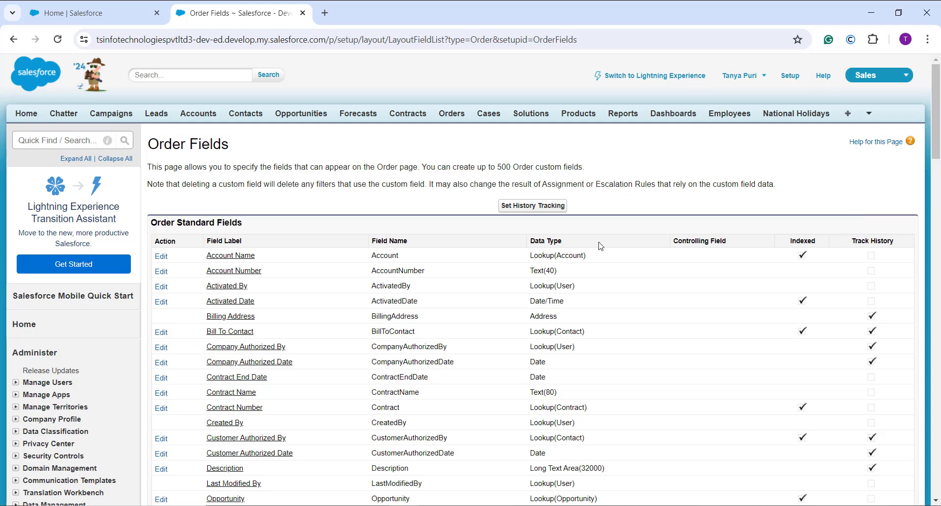
# Step: Open the Abbott Insurance order from the recent orders and start editing the record
pyautogui.click(440, 116)
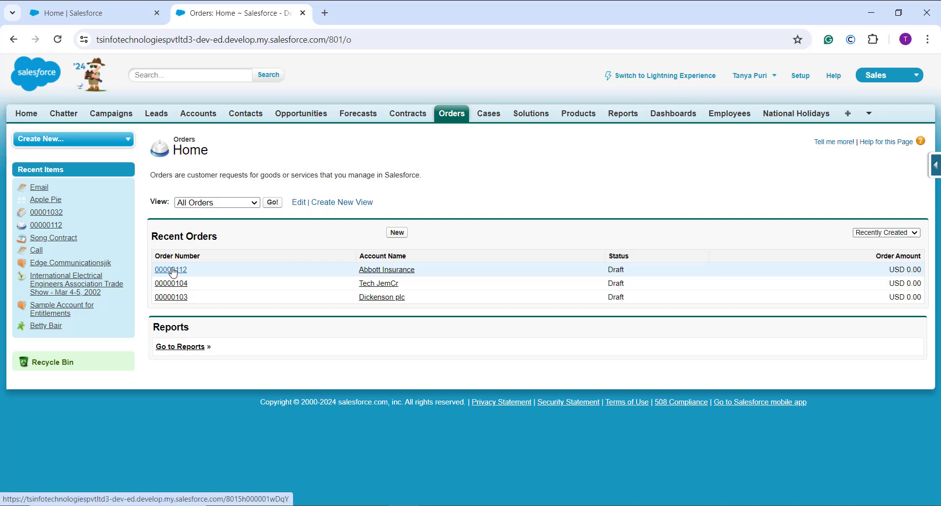
pyautogui.click(173, 272)
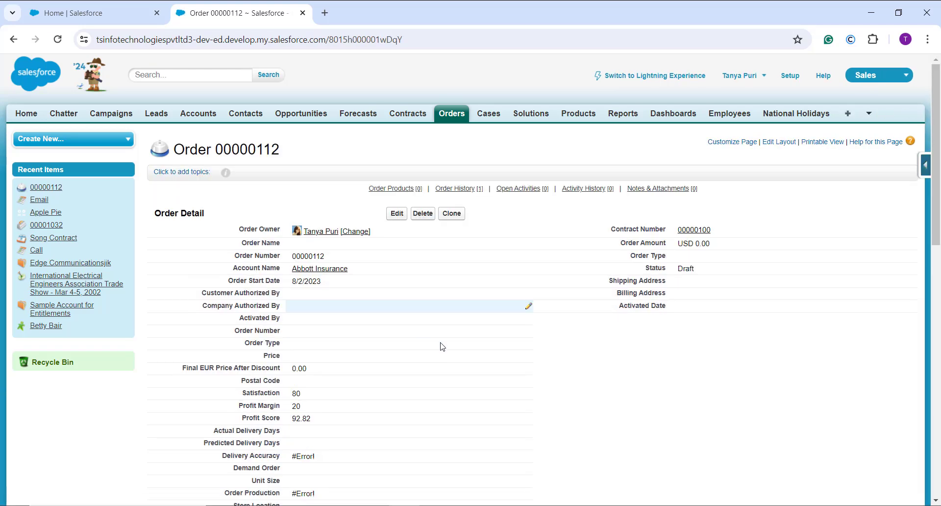
pyautogui.scroll(-5, 440, 346)
pyautogui.scroll(-8, 440, 347)
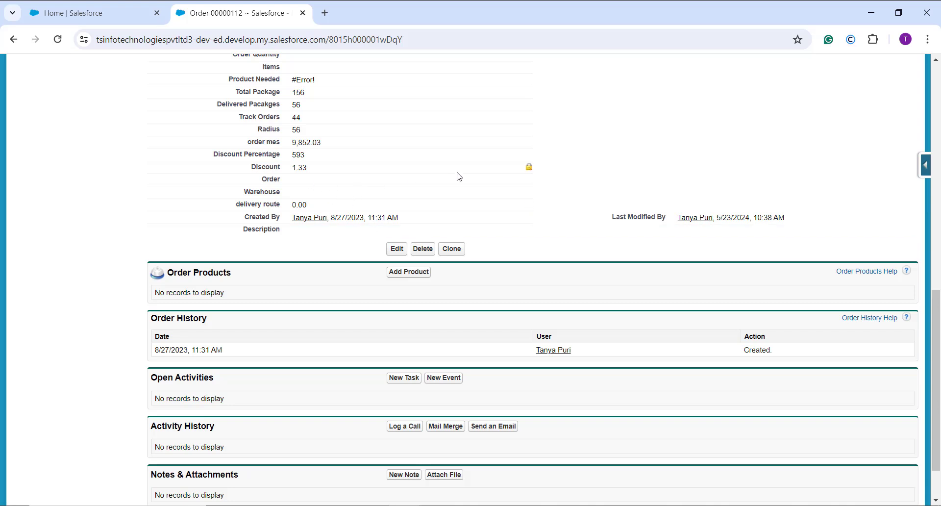
pyautogui.doubleClick(410, 182)
pyautogui.click(397, 250)
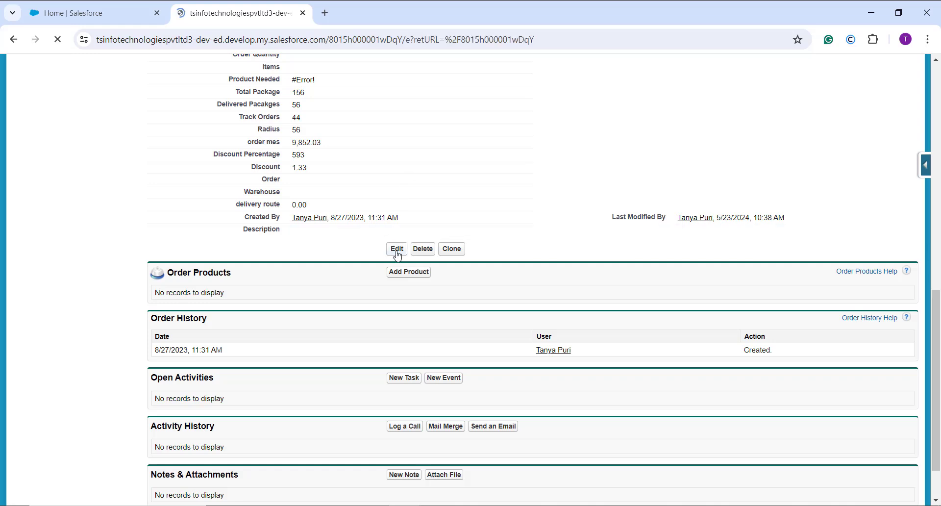
# Step: Set the order's location to Order (Latitude) 89.6 and Order (Longitude) 78.6
pyautogui.scroll(-5, 382, 255)
pyautogui.scroll(-4, 382, 255)
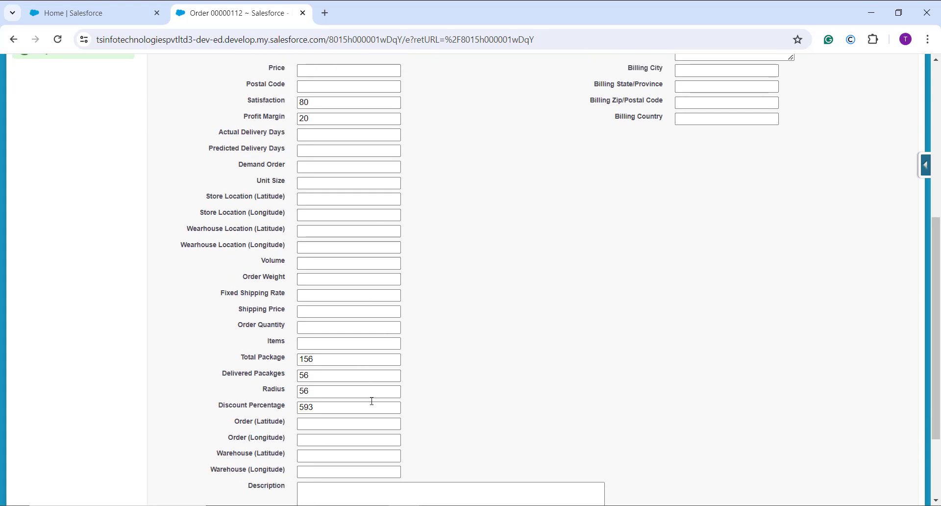
pyautogui.click(308, 312)
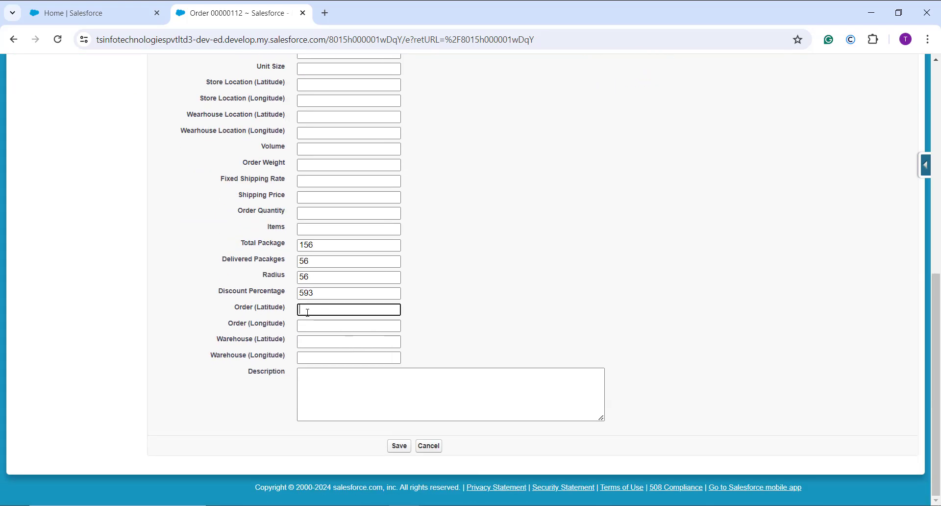
pyautogui.write('89')
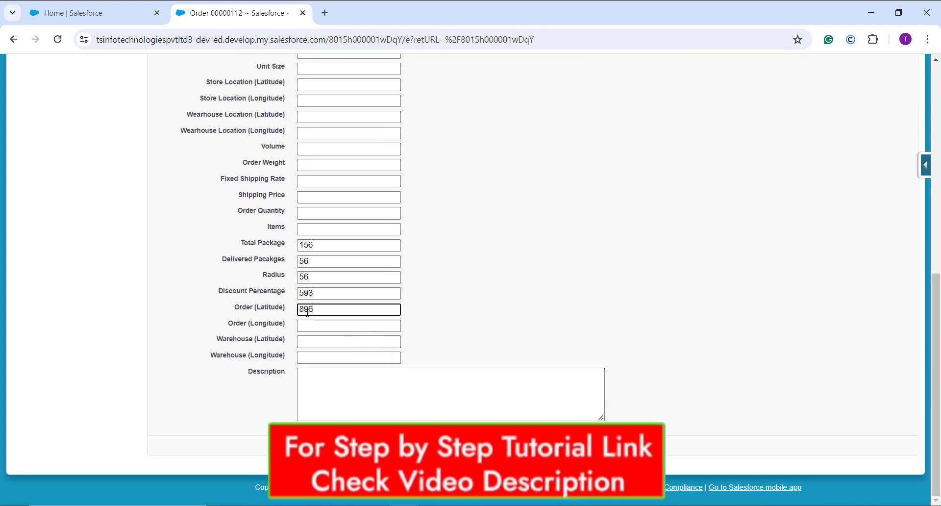
pyautogui.write('.6')
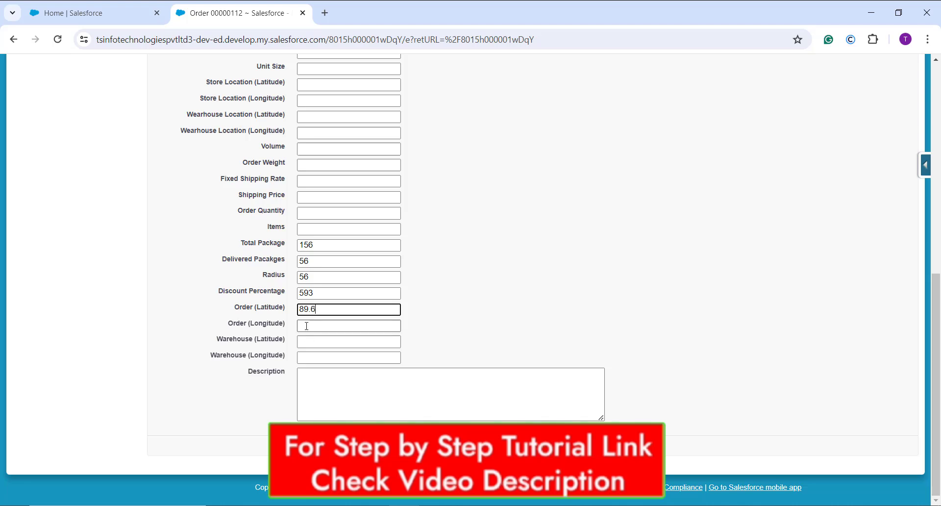
pyautogui.click(306, 324)
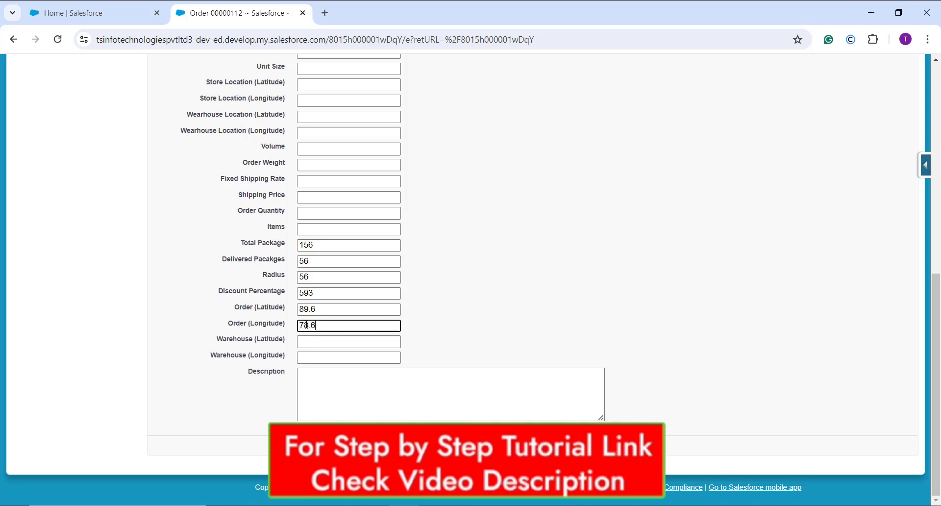
# Step: Set Warehouse (Latitude) to 78.4 and Warehouse (Longitude) to 89.6, and save the order to check its delivery route
pyautogui.click(306, 340)
pyautogui.write('78.4')
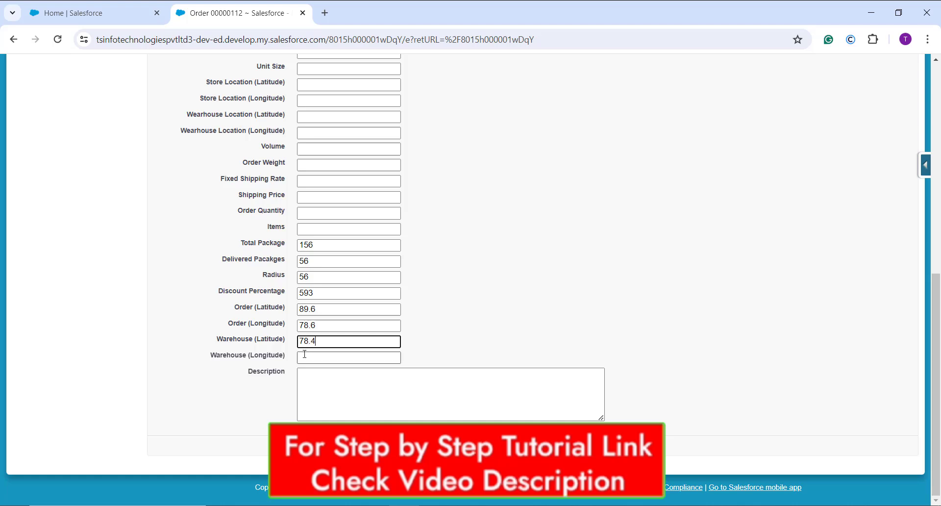
pyautogui.click(304, 355)
pyautogui.write('89.6')
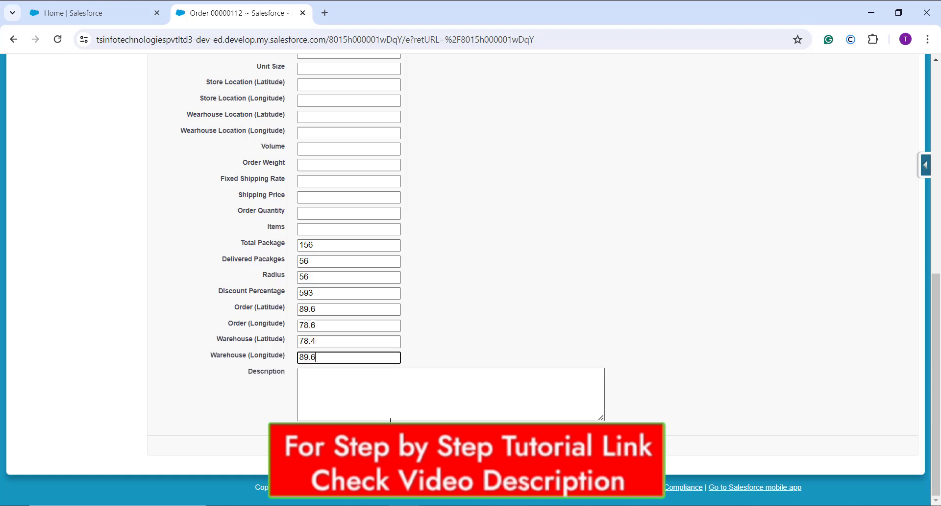
pyautogui.press('Return')
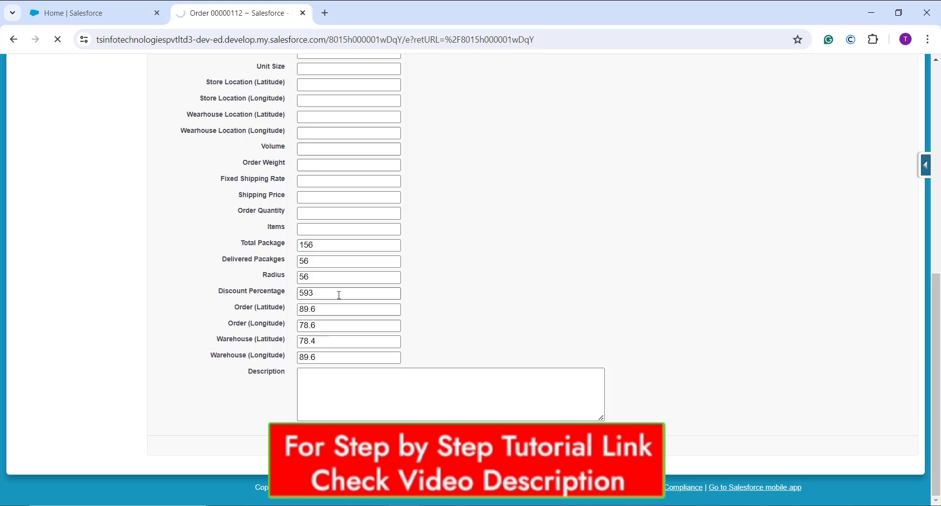
pyautogui.scroll(-10, 361, 311)
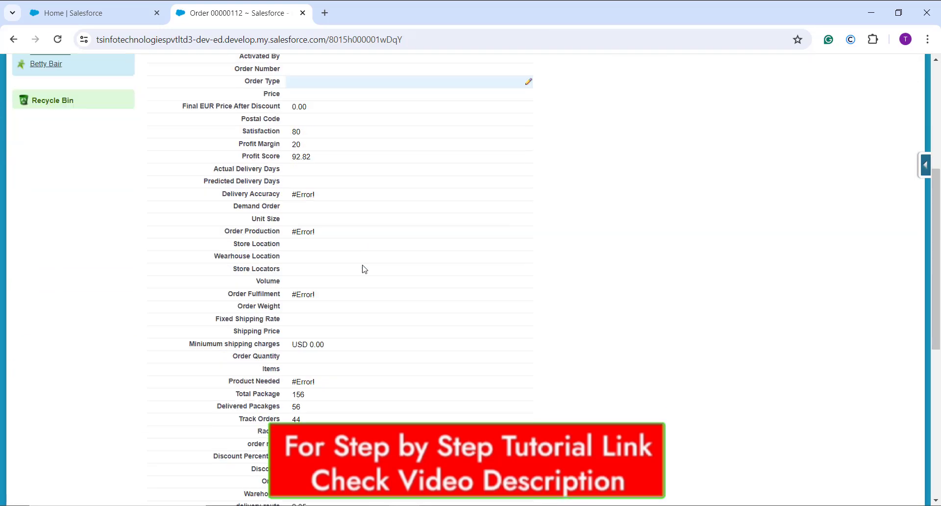